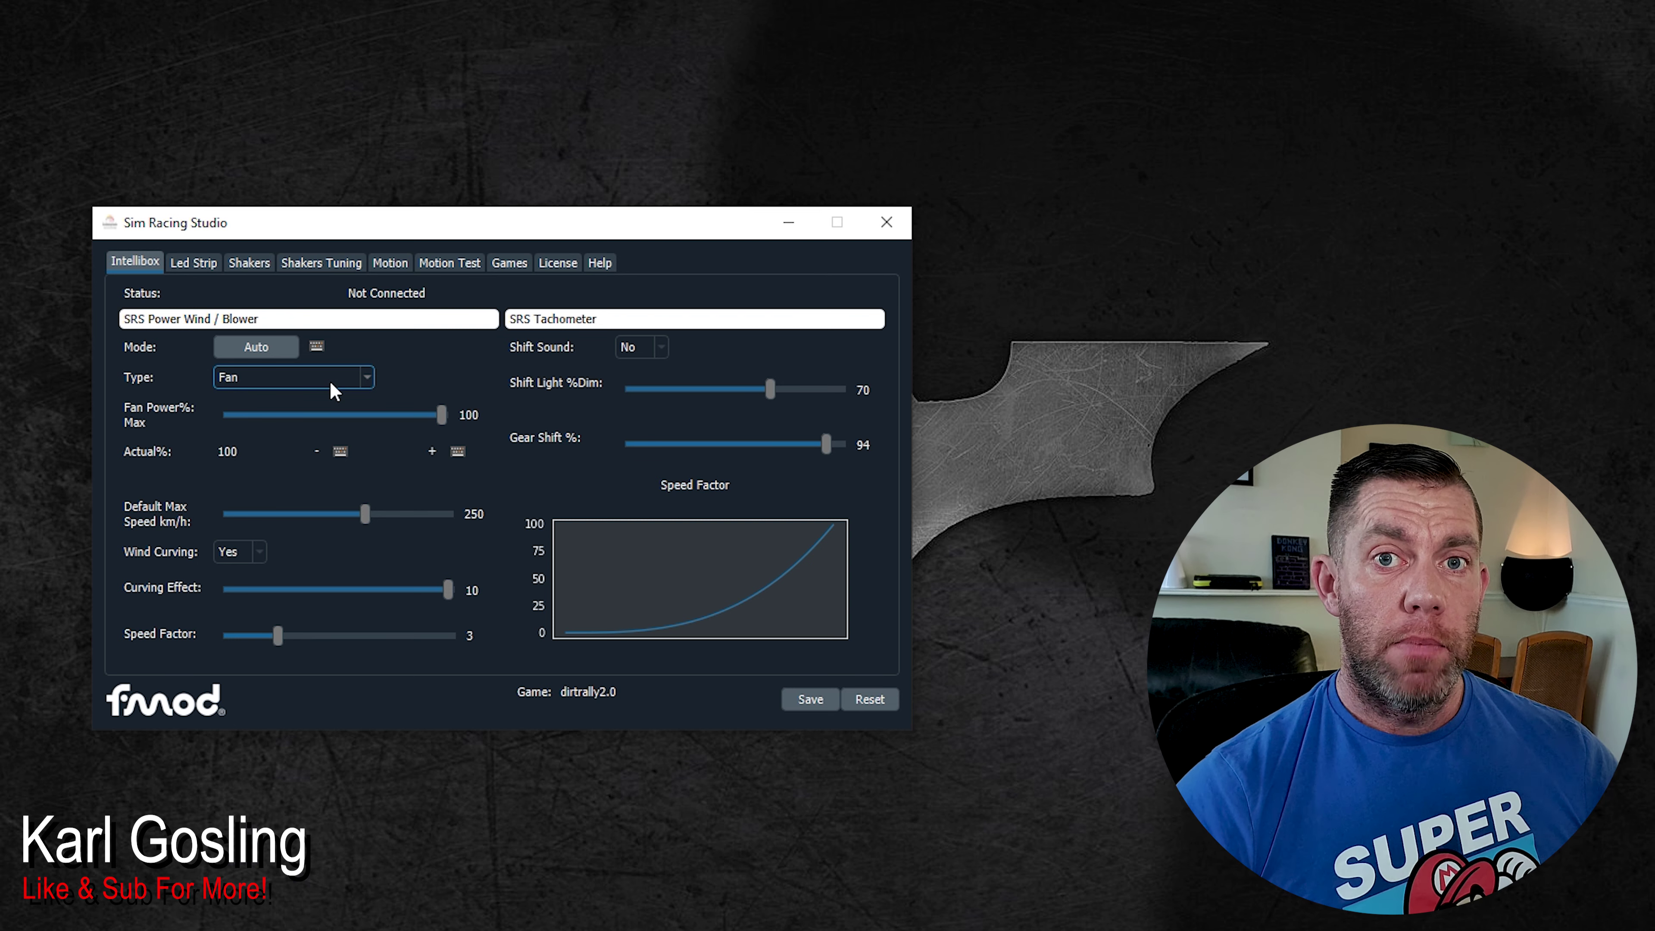
Step: Choose Fan as the wind type, try lower maximum fan power levels down to 1%, and set it to 100%
click(330, 383)
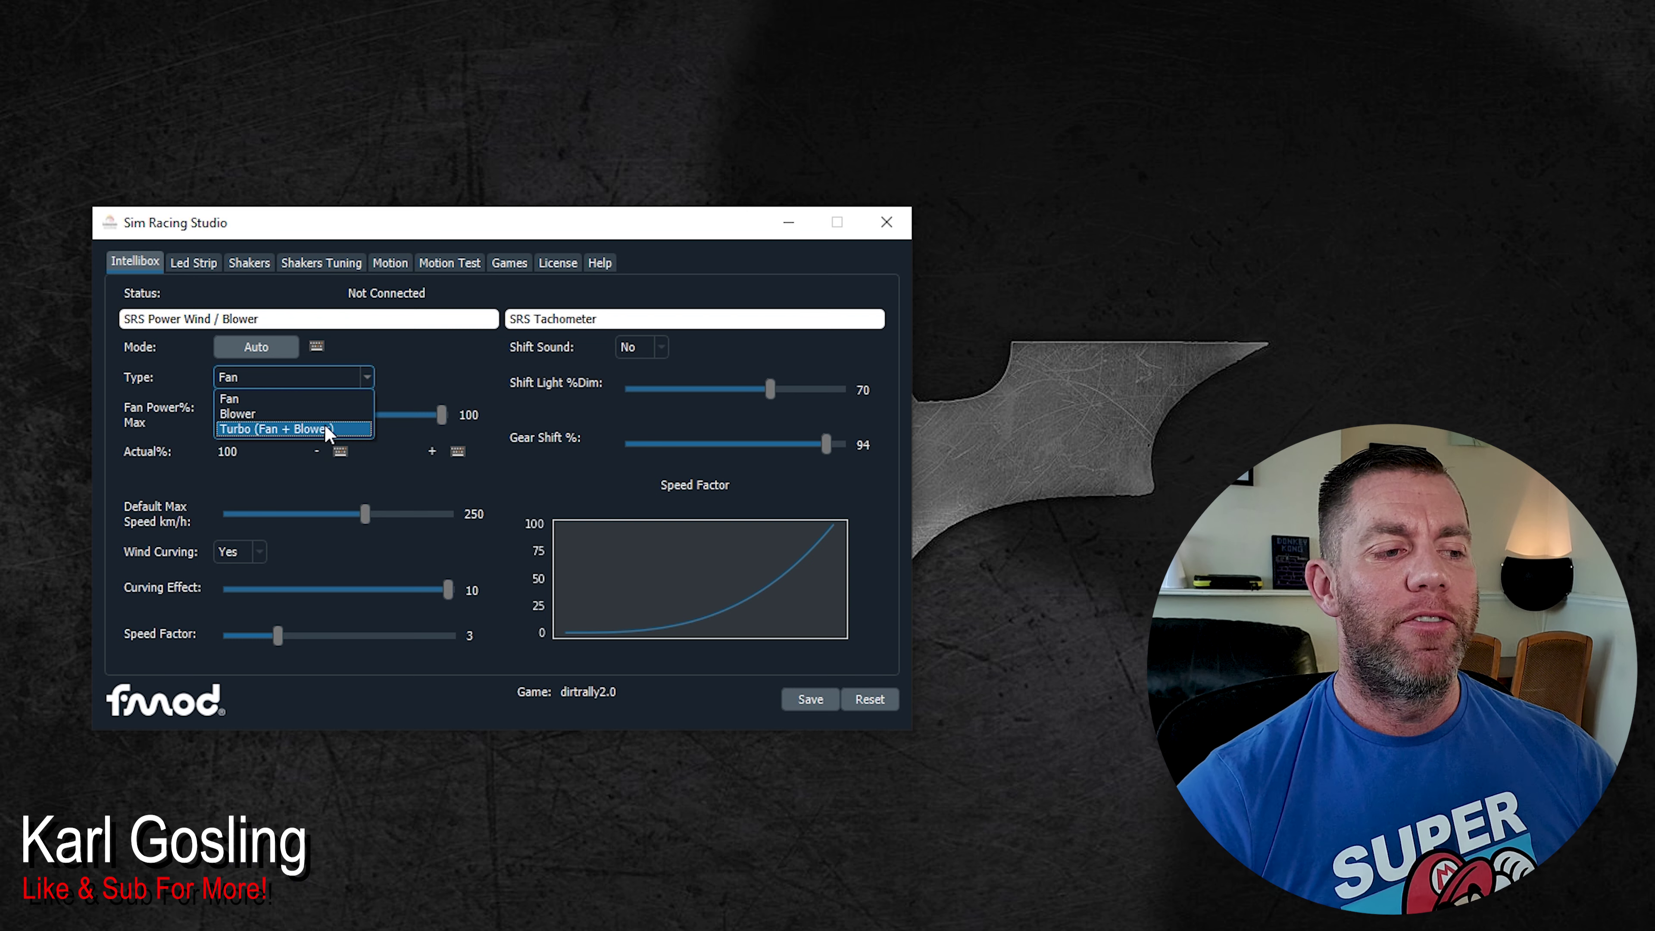
click(246, 395)
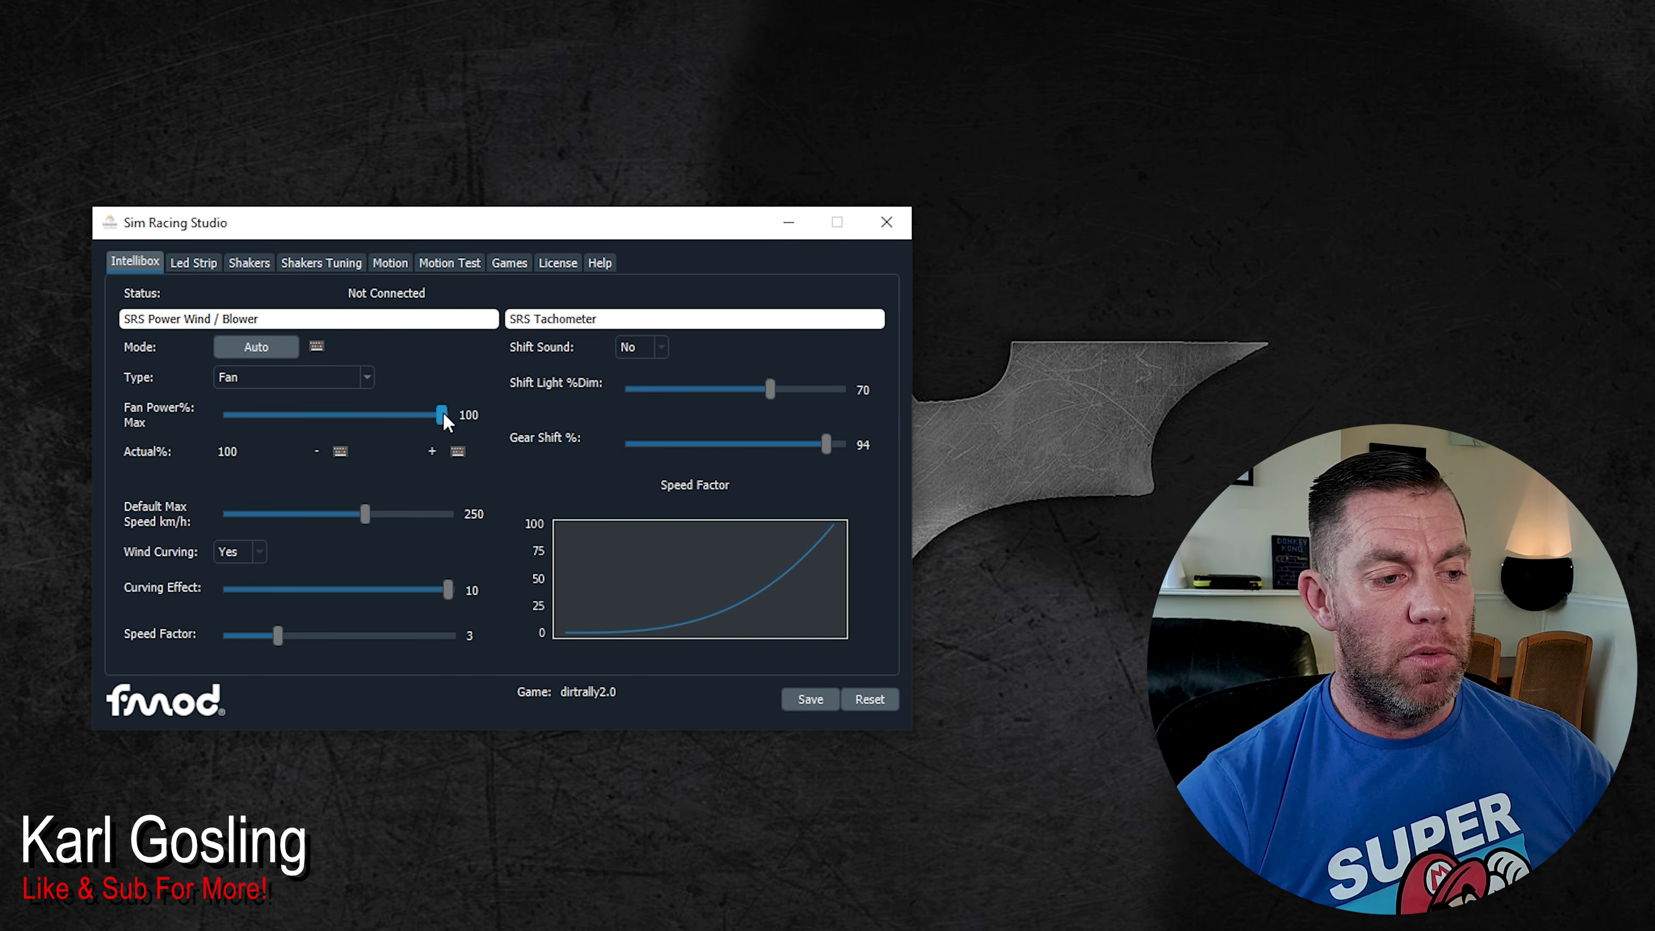
mouse_move(444, 415)
mouse_down()
mouse_move(315, 418)
mouse_move(427, 424)
mouse_up()
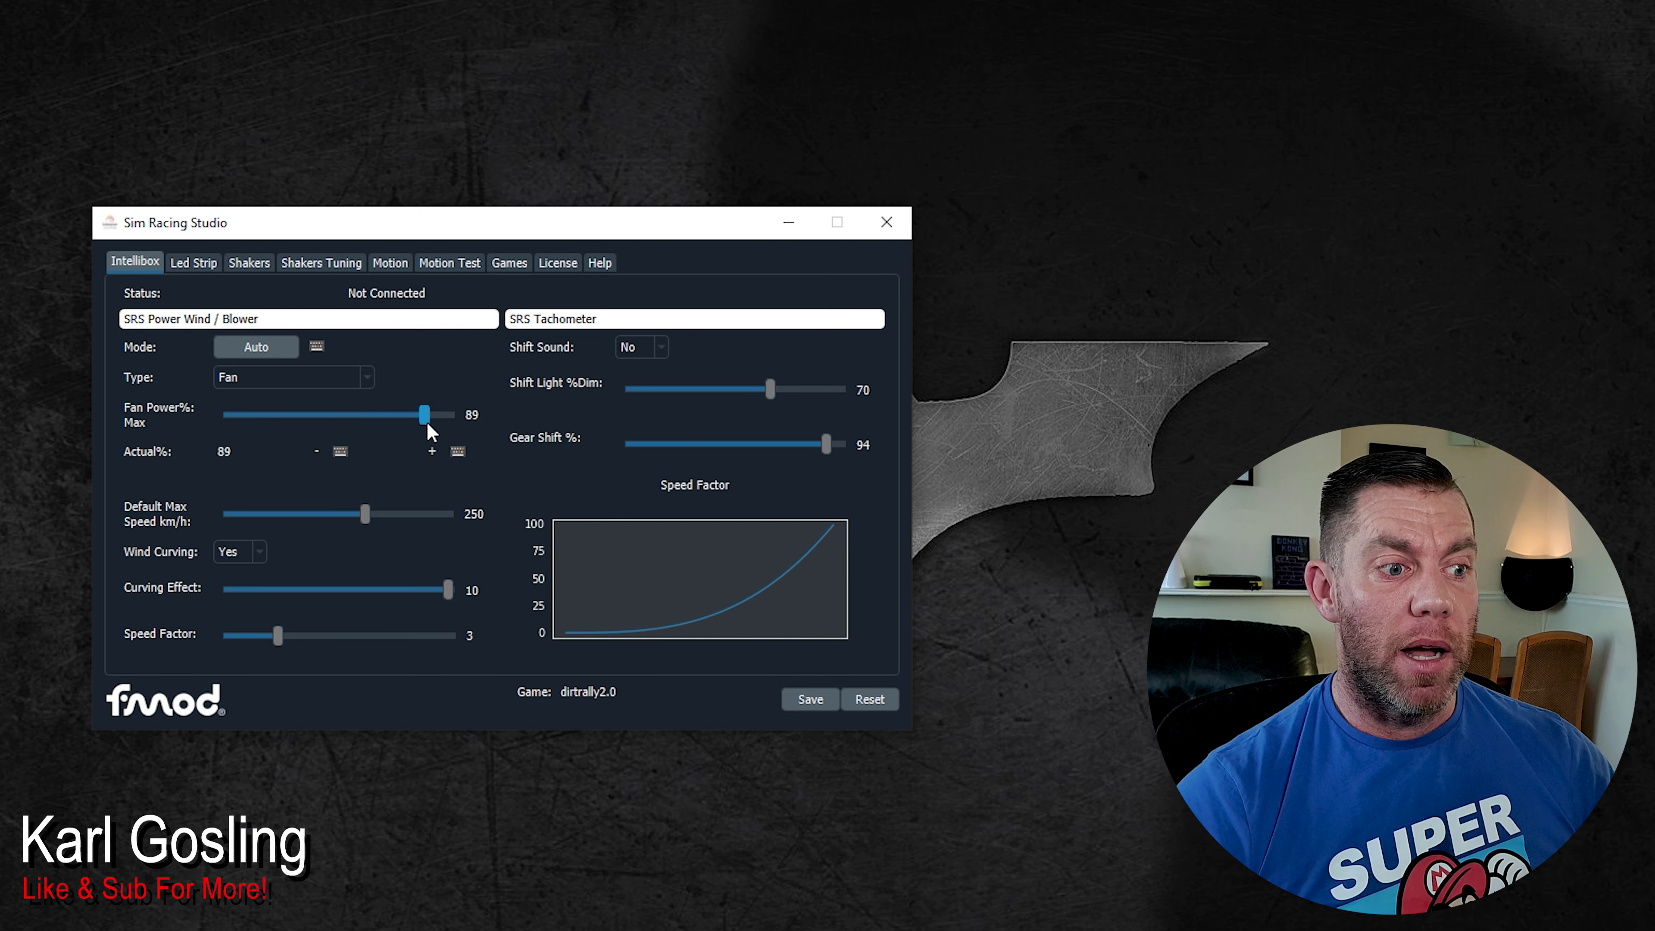
drag(425, 422, 226, 424)
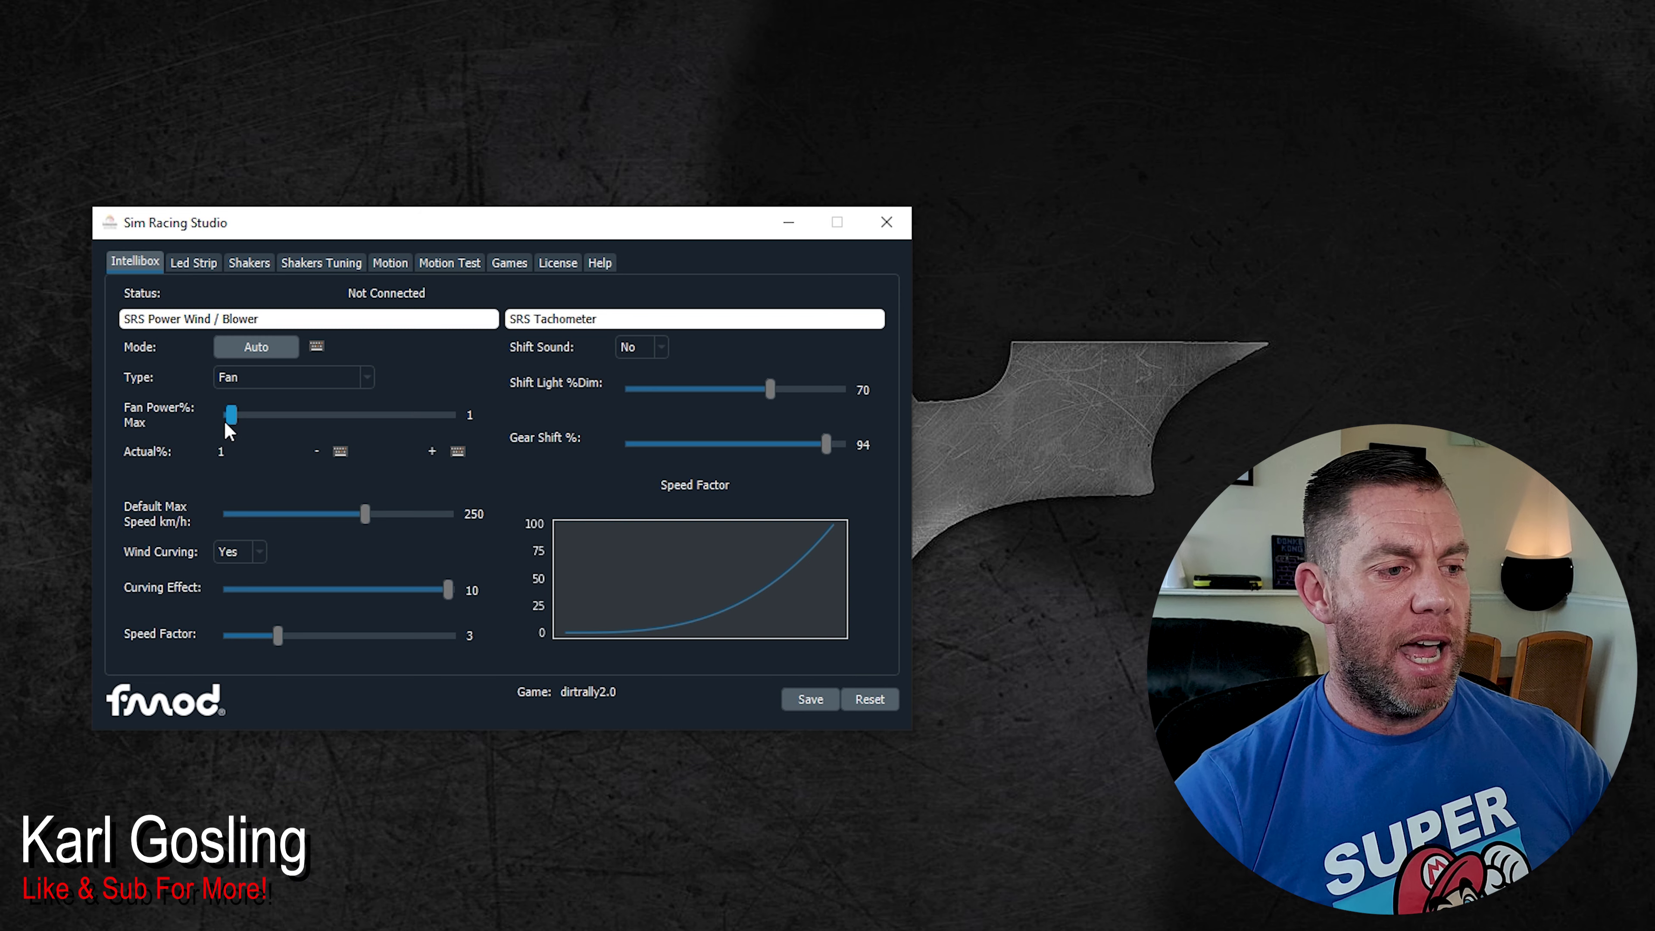
drag(232, 418, 464, 417)
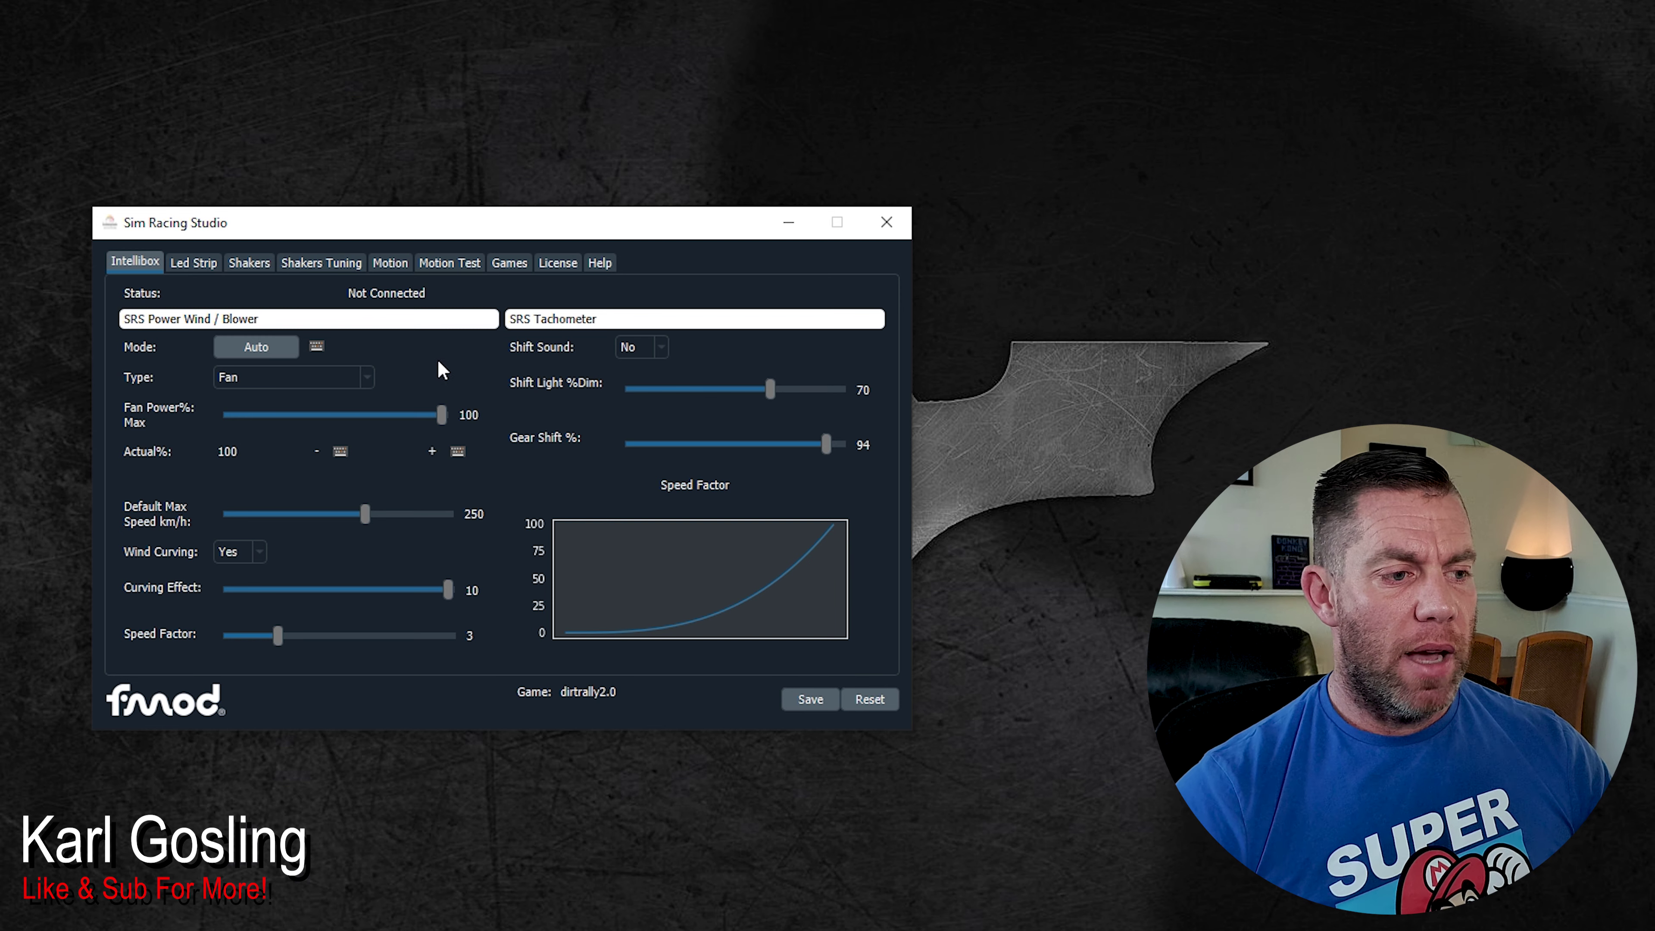
Step: Switch the wind mode to Always On
click(279, 351)
click(280, 352)
click(281, 352)
click(280, 352)
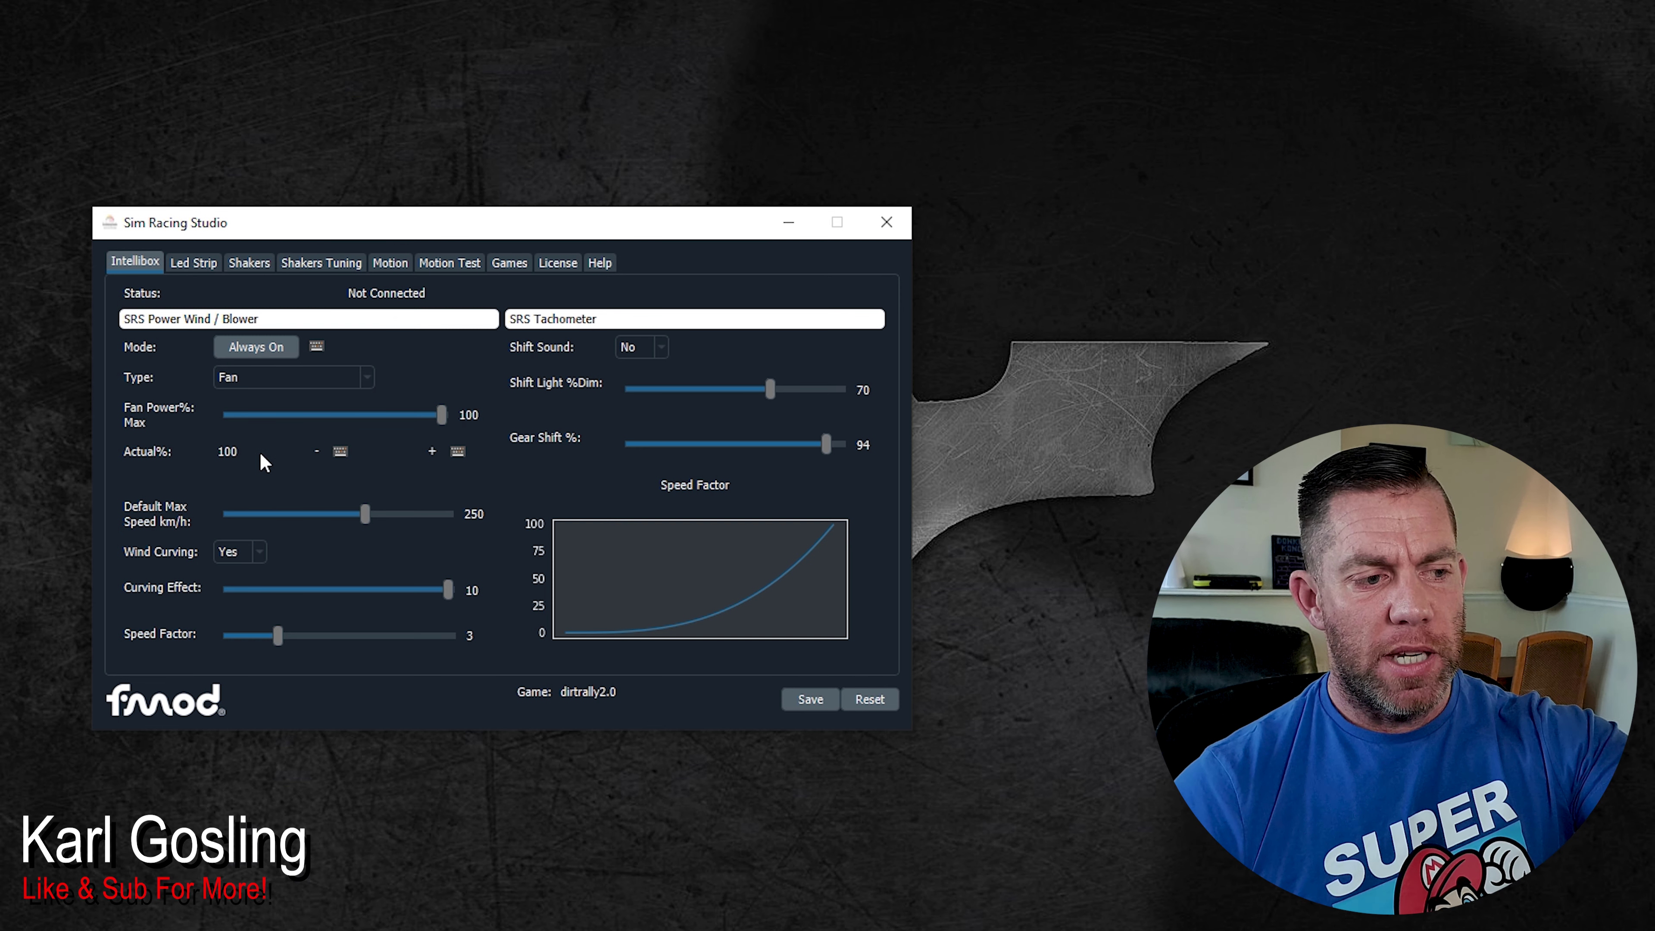
Step: Check the shortcut assigned to decreasing fan power, cancel without changes, and lower the actual fan power to 80%
click(339, 453)
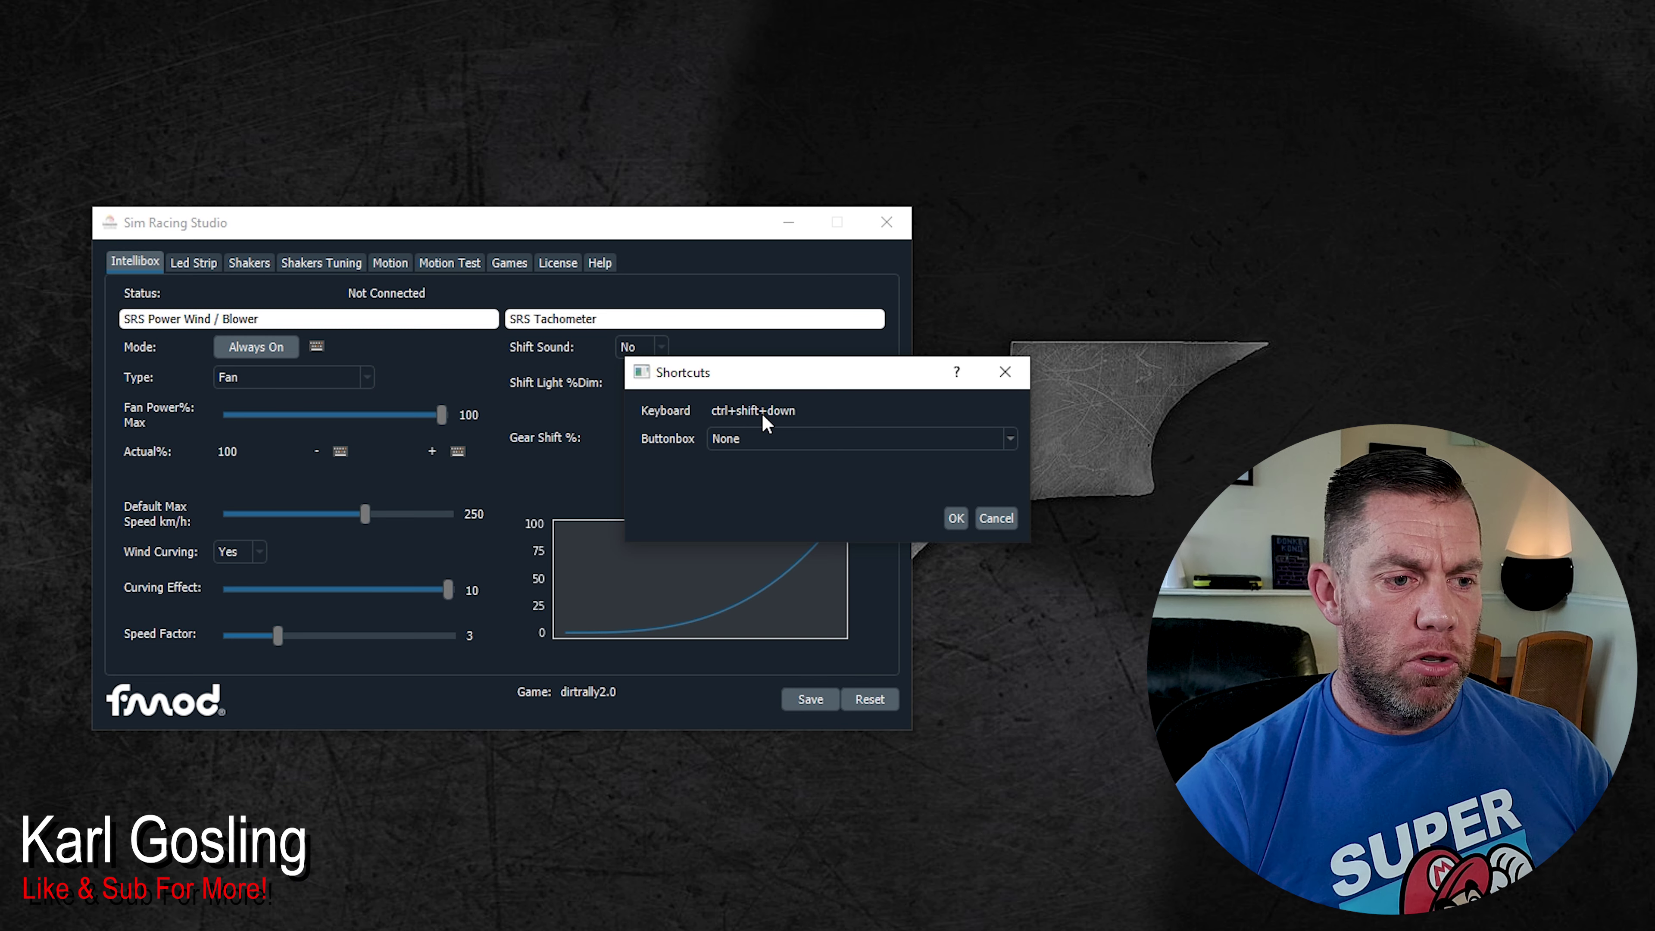
click(994, 517)
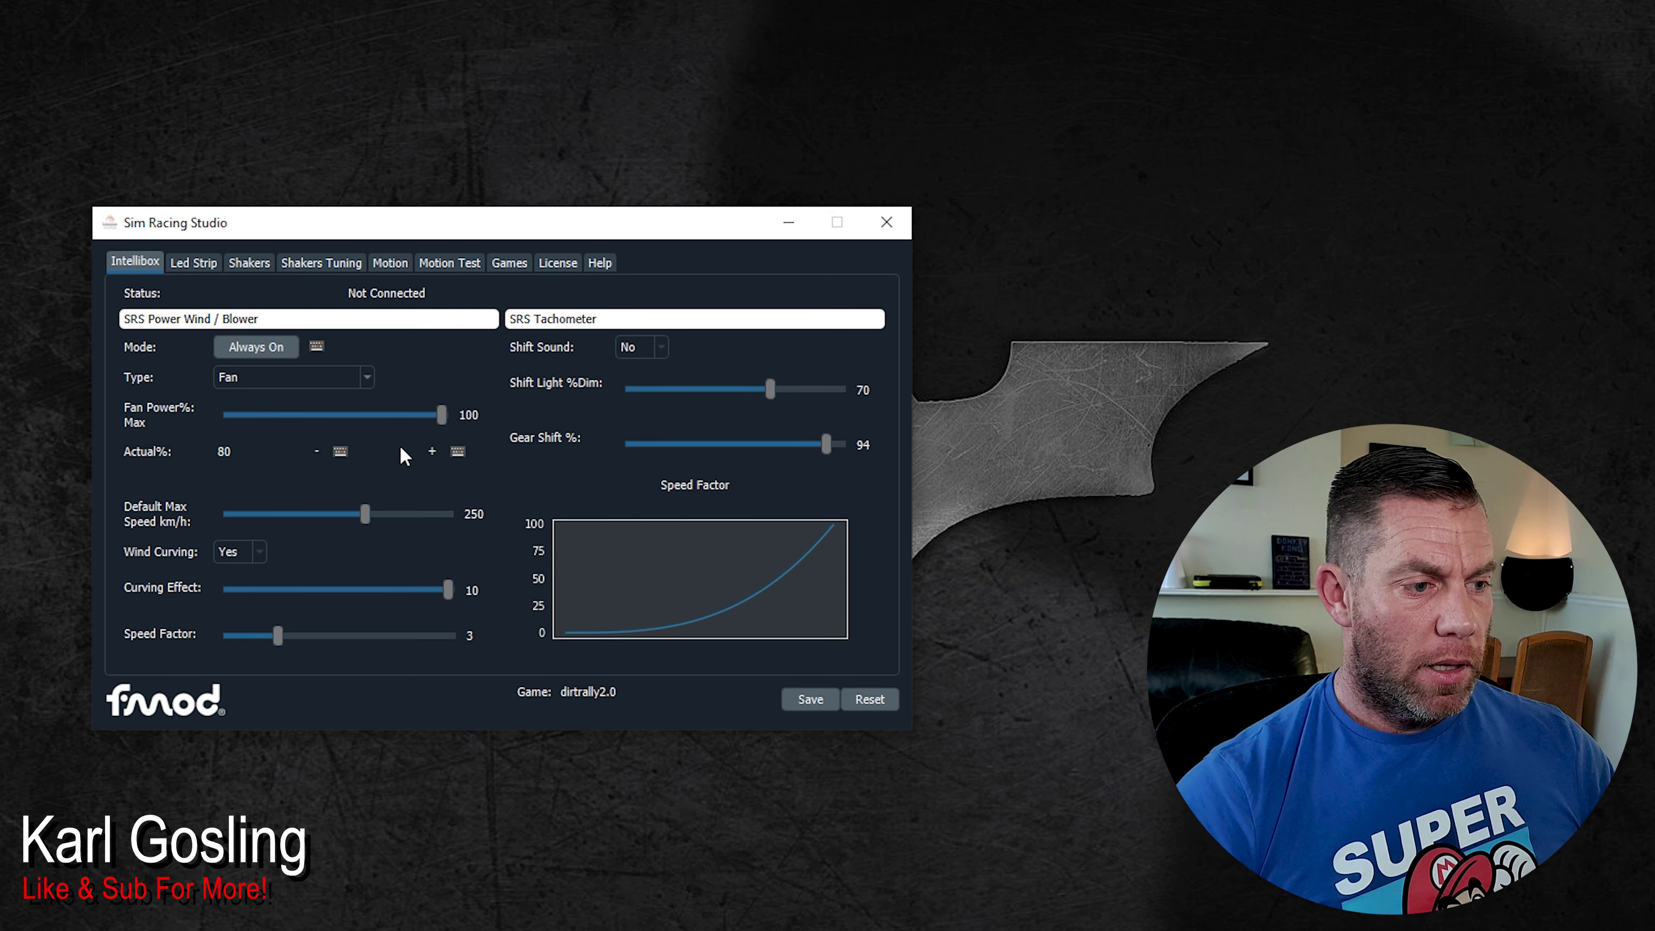
key(minus)
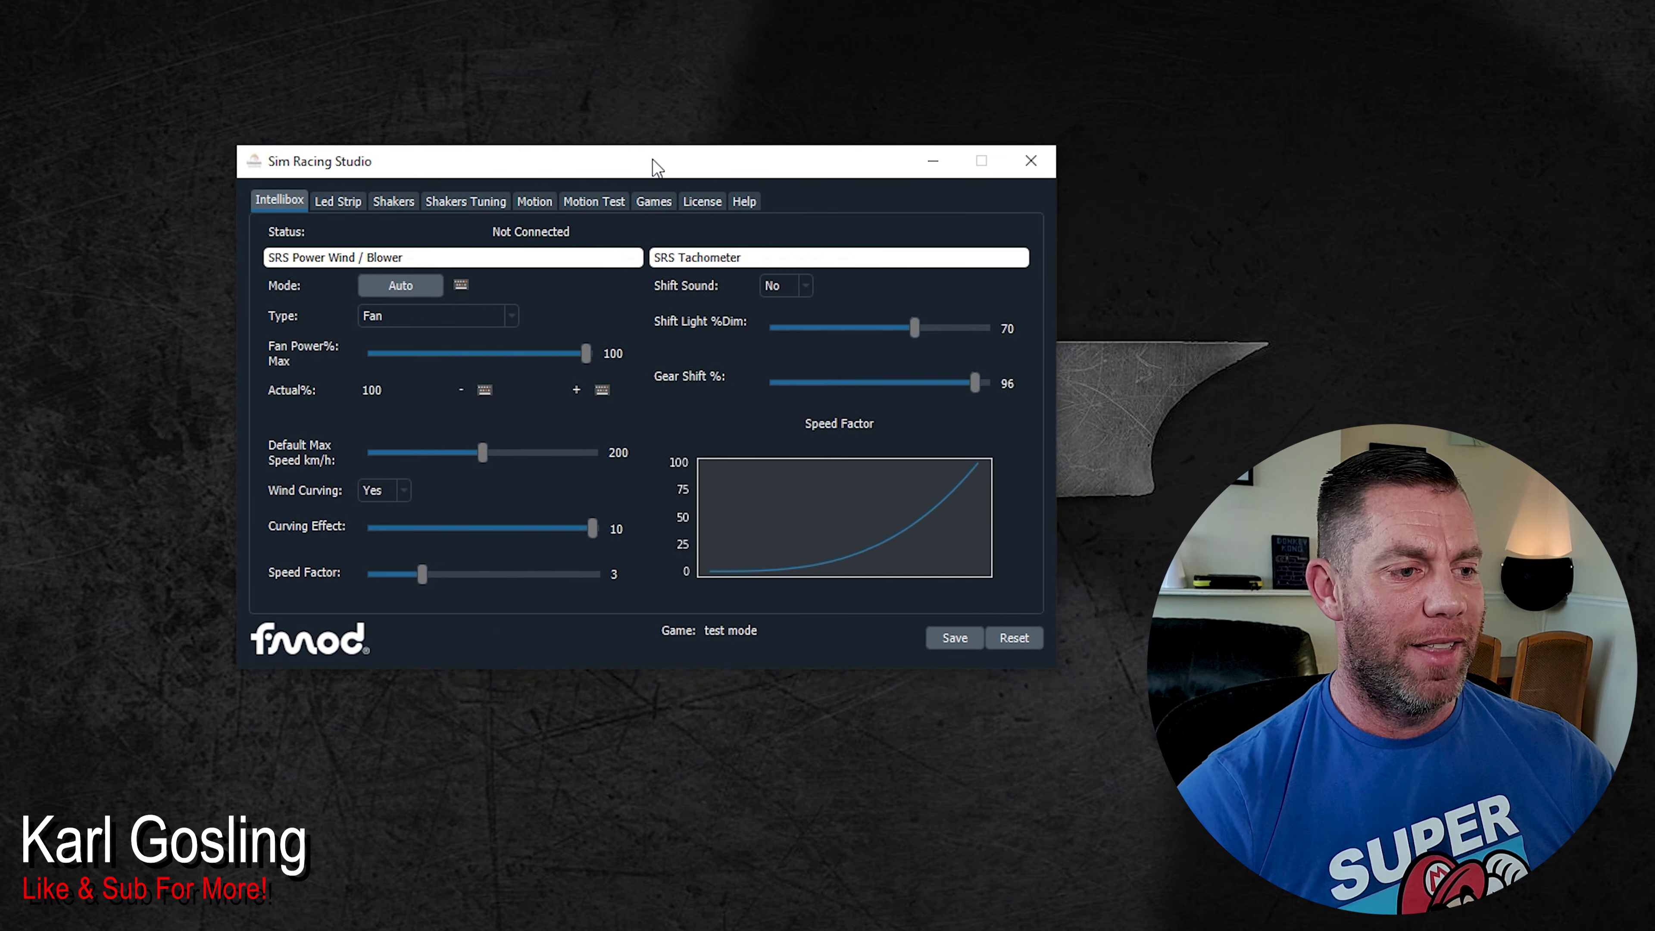
Step: Review the keyboard and buttonbox shortcuts for decreasing and increasing fan power, leaving both unchanged
click(484, 390)
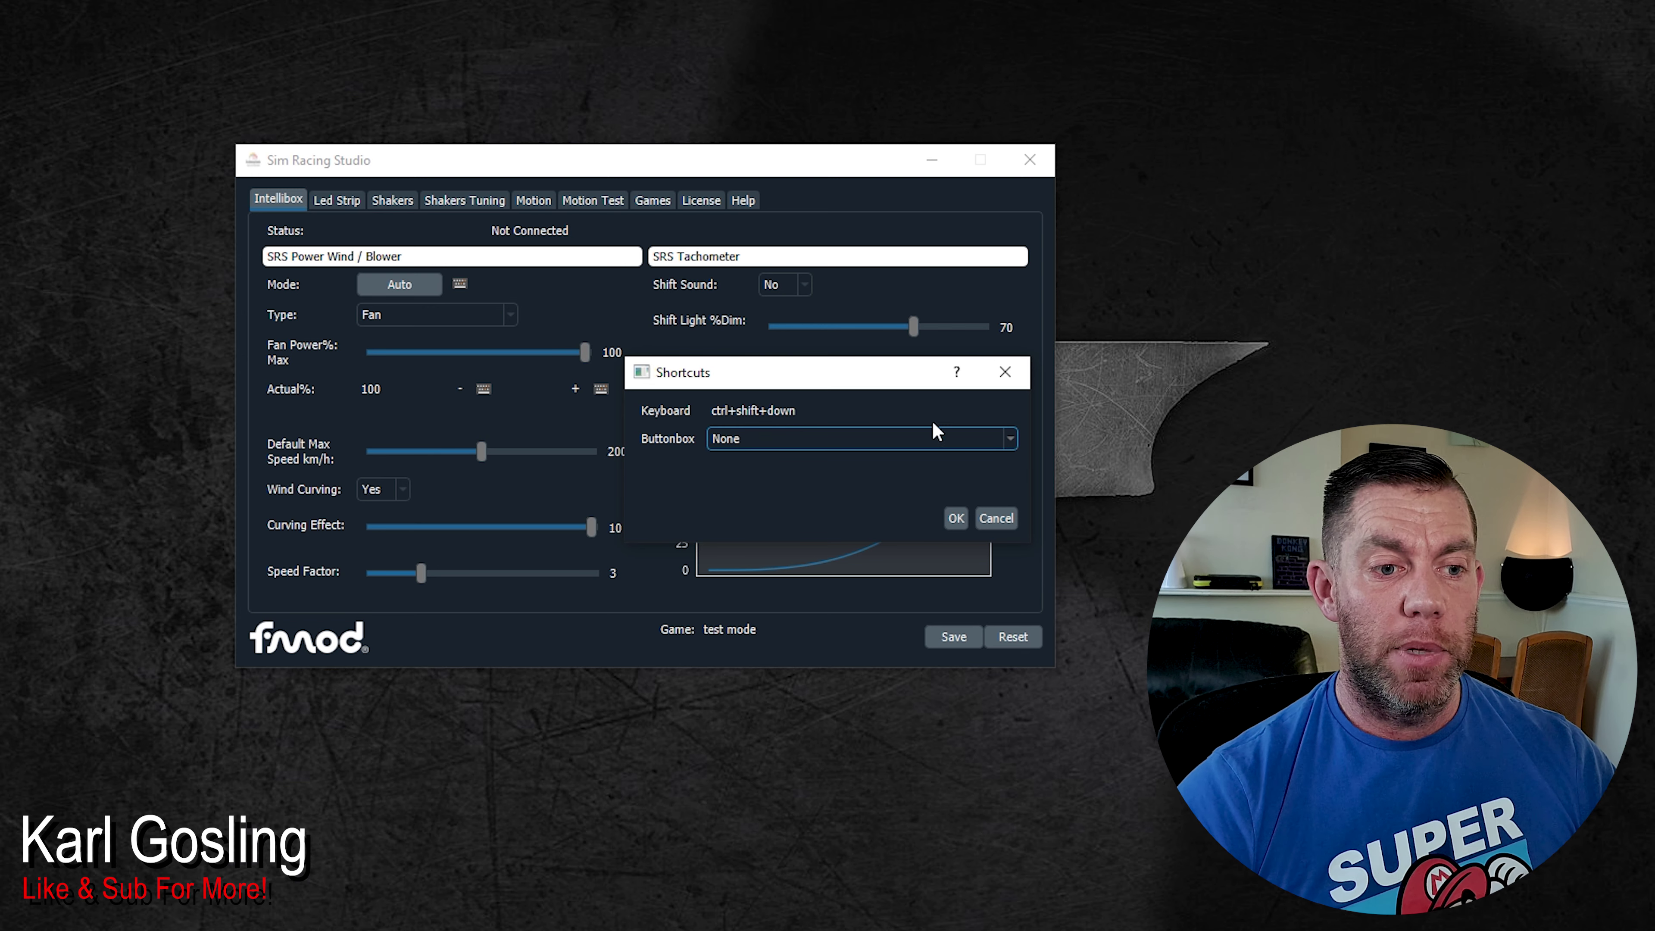
click(1004, 371)
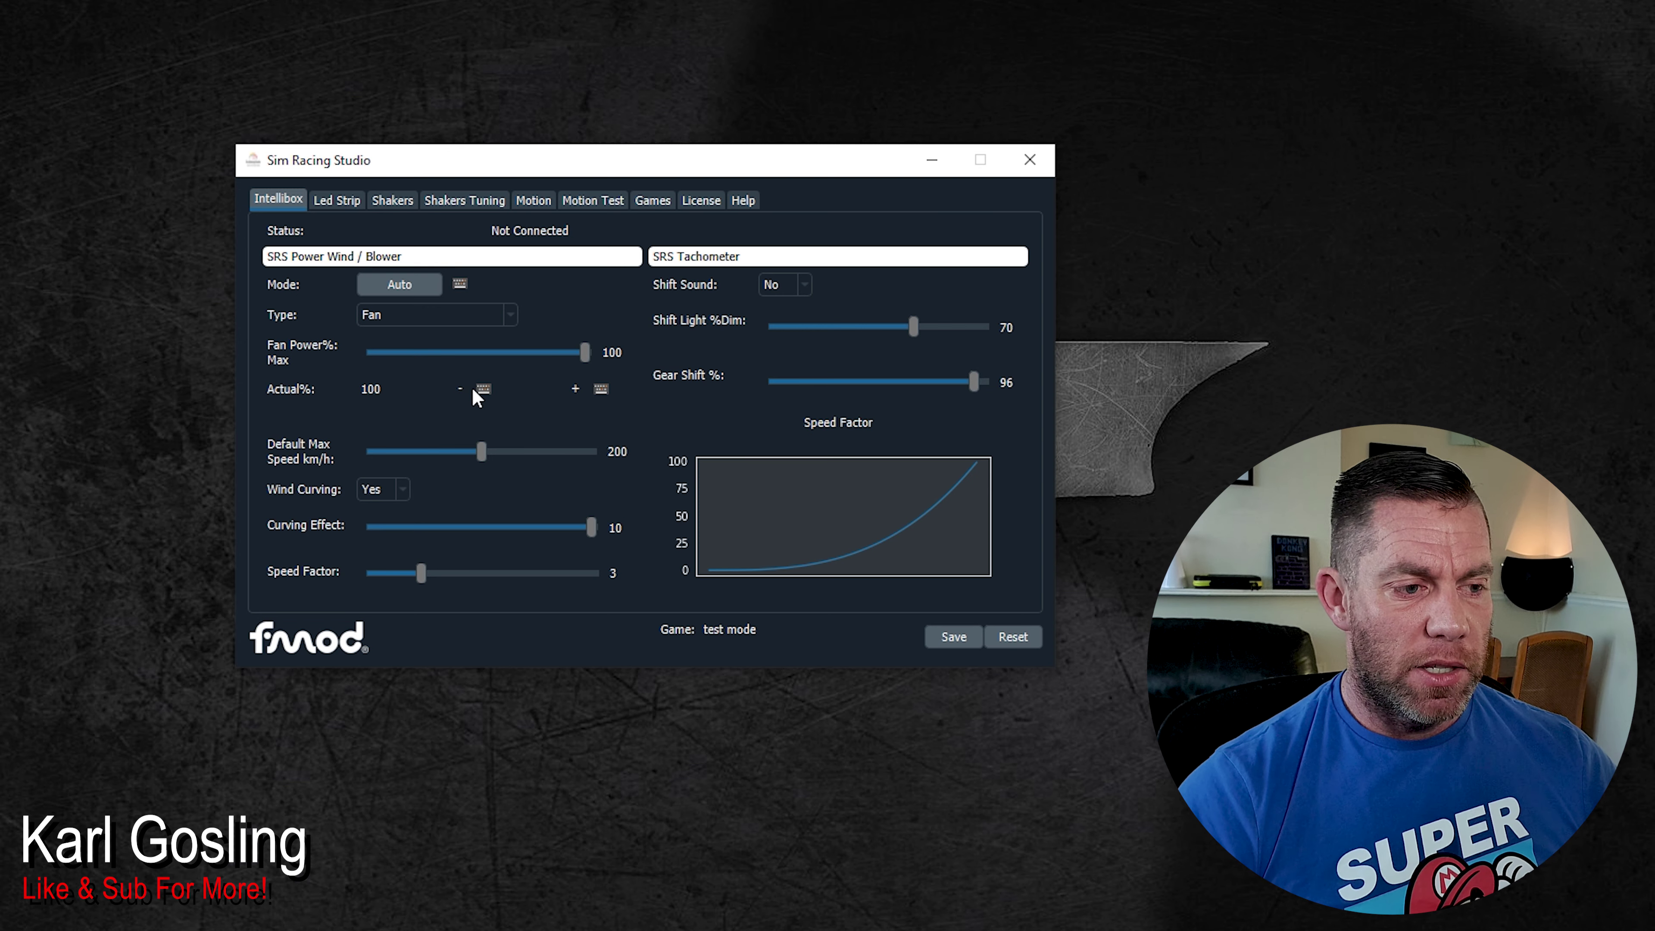
click(601, 390)
click(995, 519)
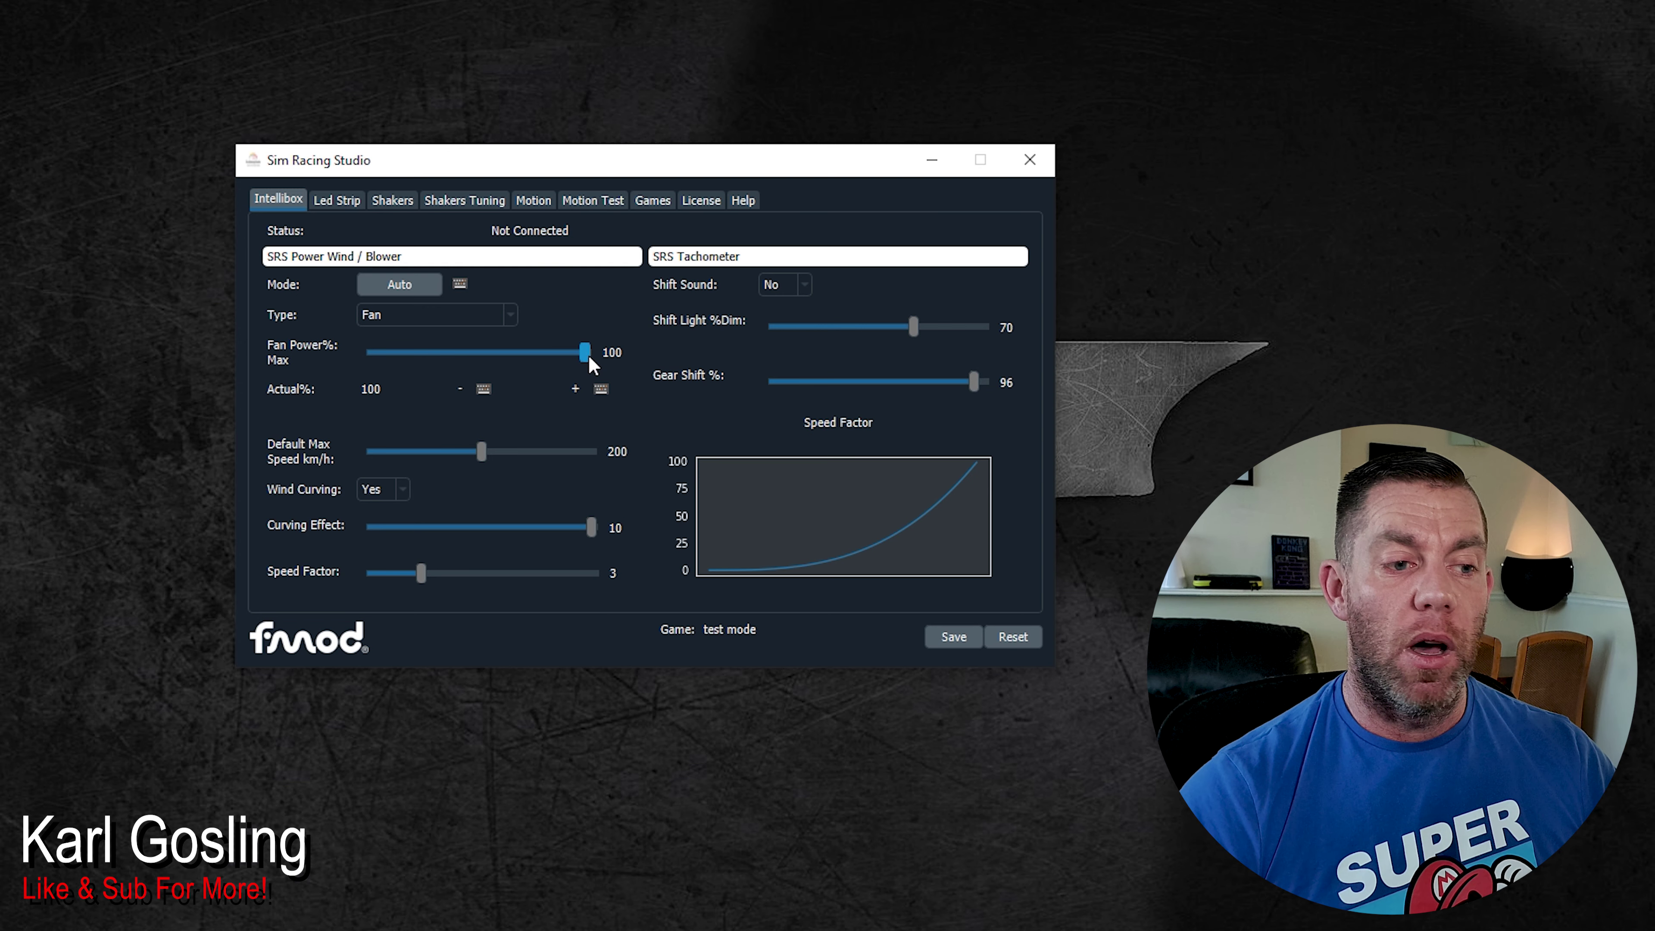
Step: Switch the wind mode to Always On and set the maximum fan power to 61%, trying 51%, 47% and 62% on the way
drag(588, 355, 485, 355)
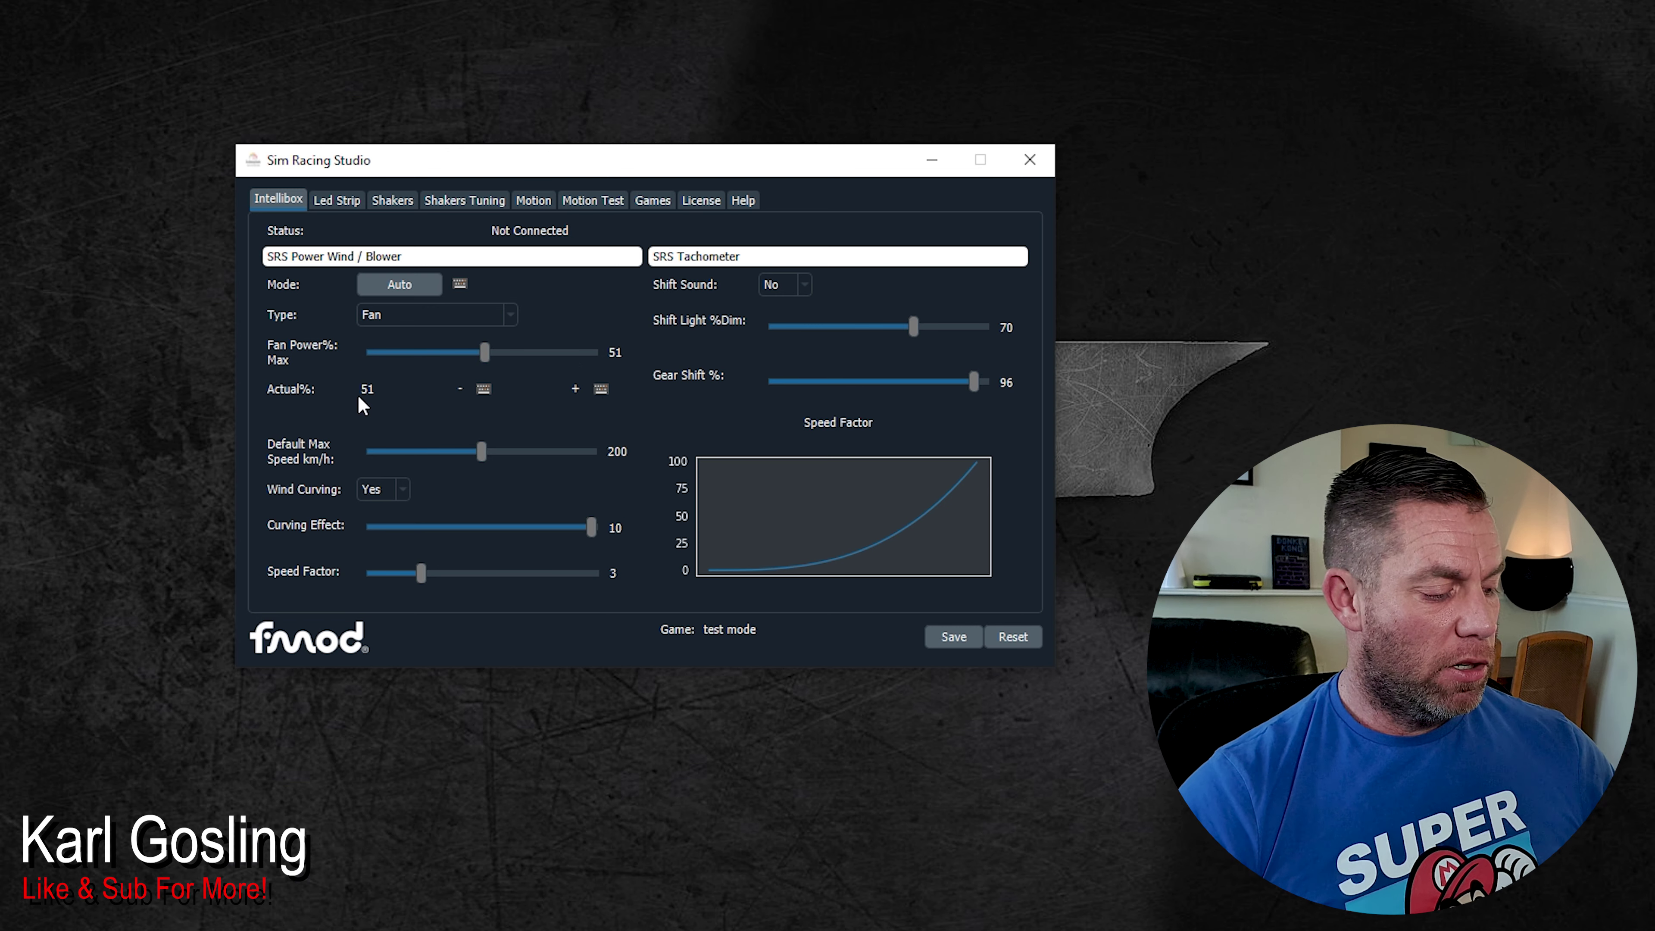
key(Left)
key(Left)
key(Left)
key(Left)
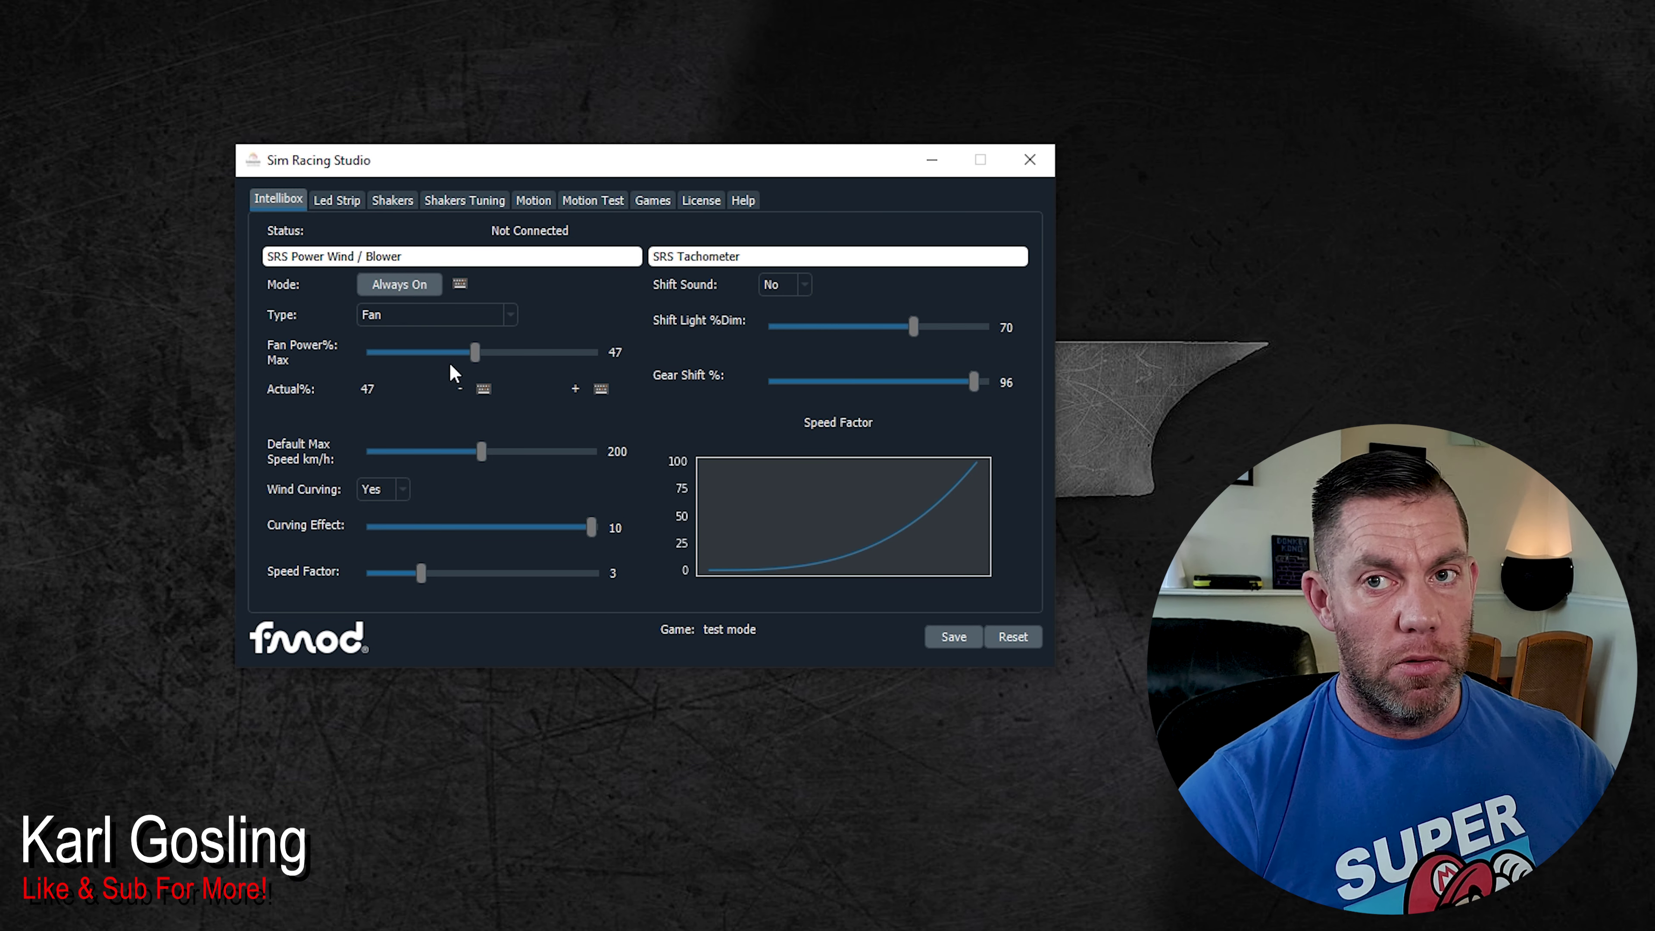
drag(475, 352, 510, 355)
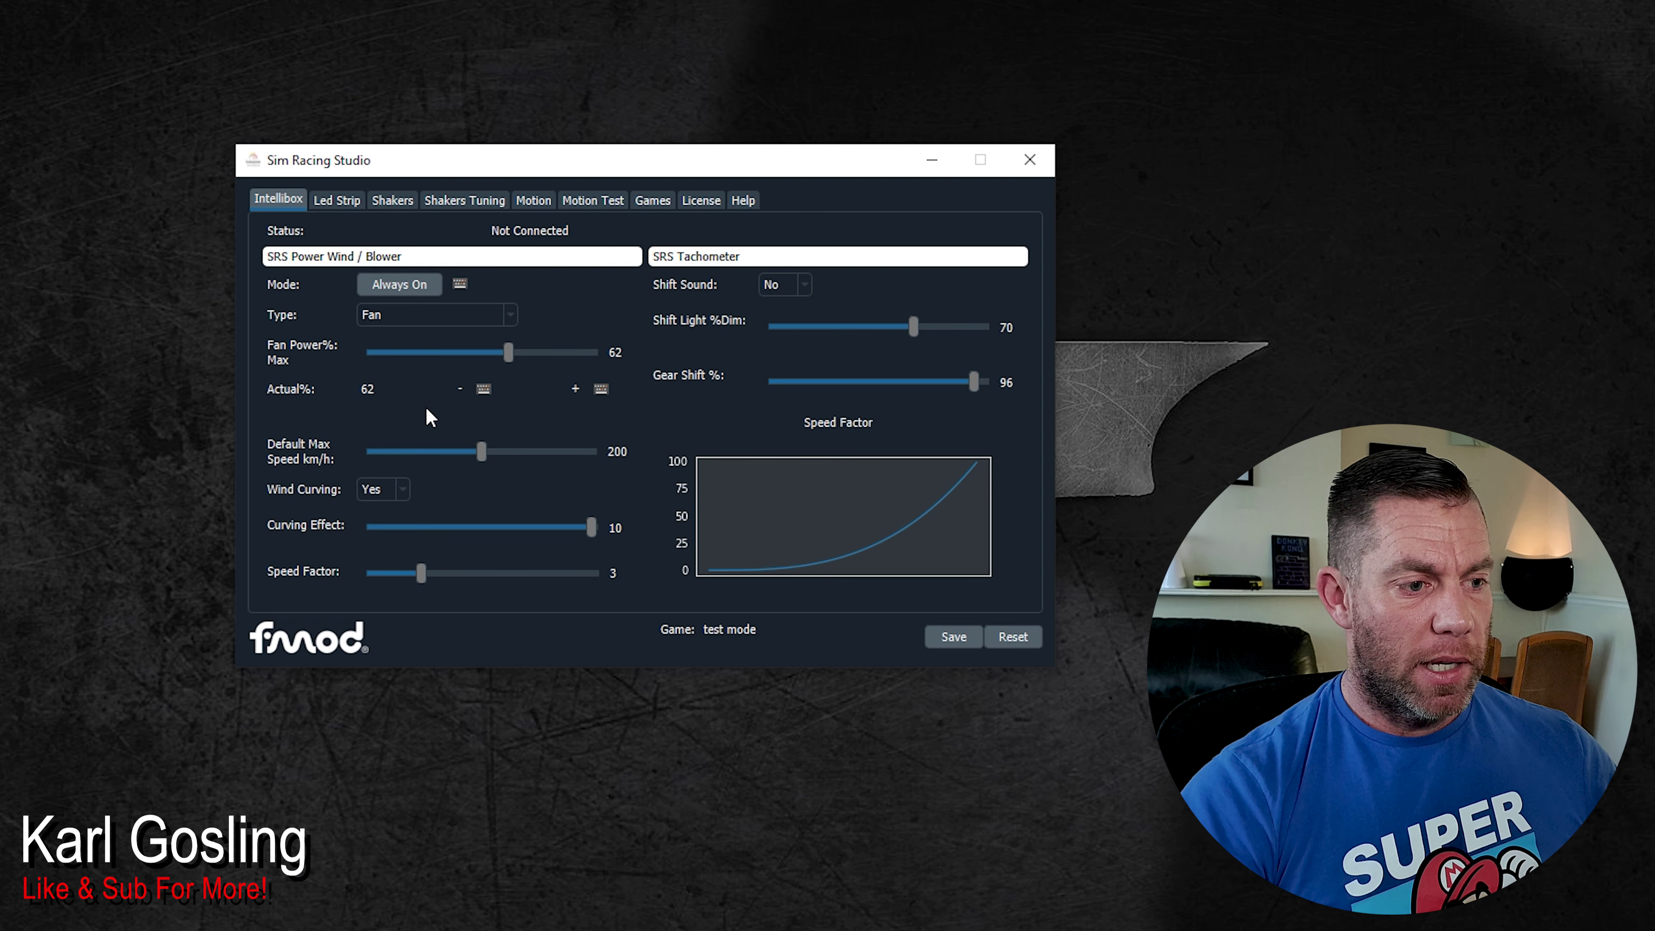
key(Left)
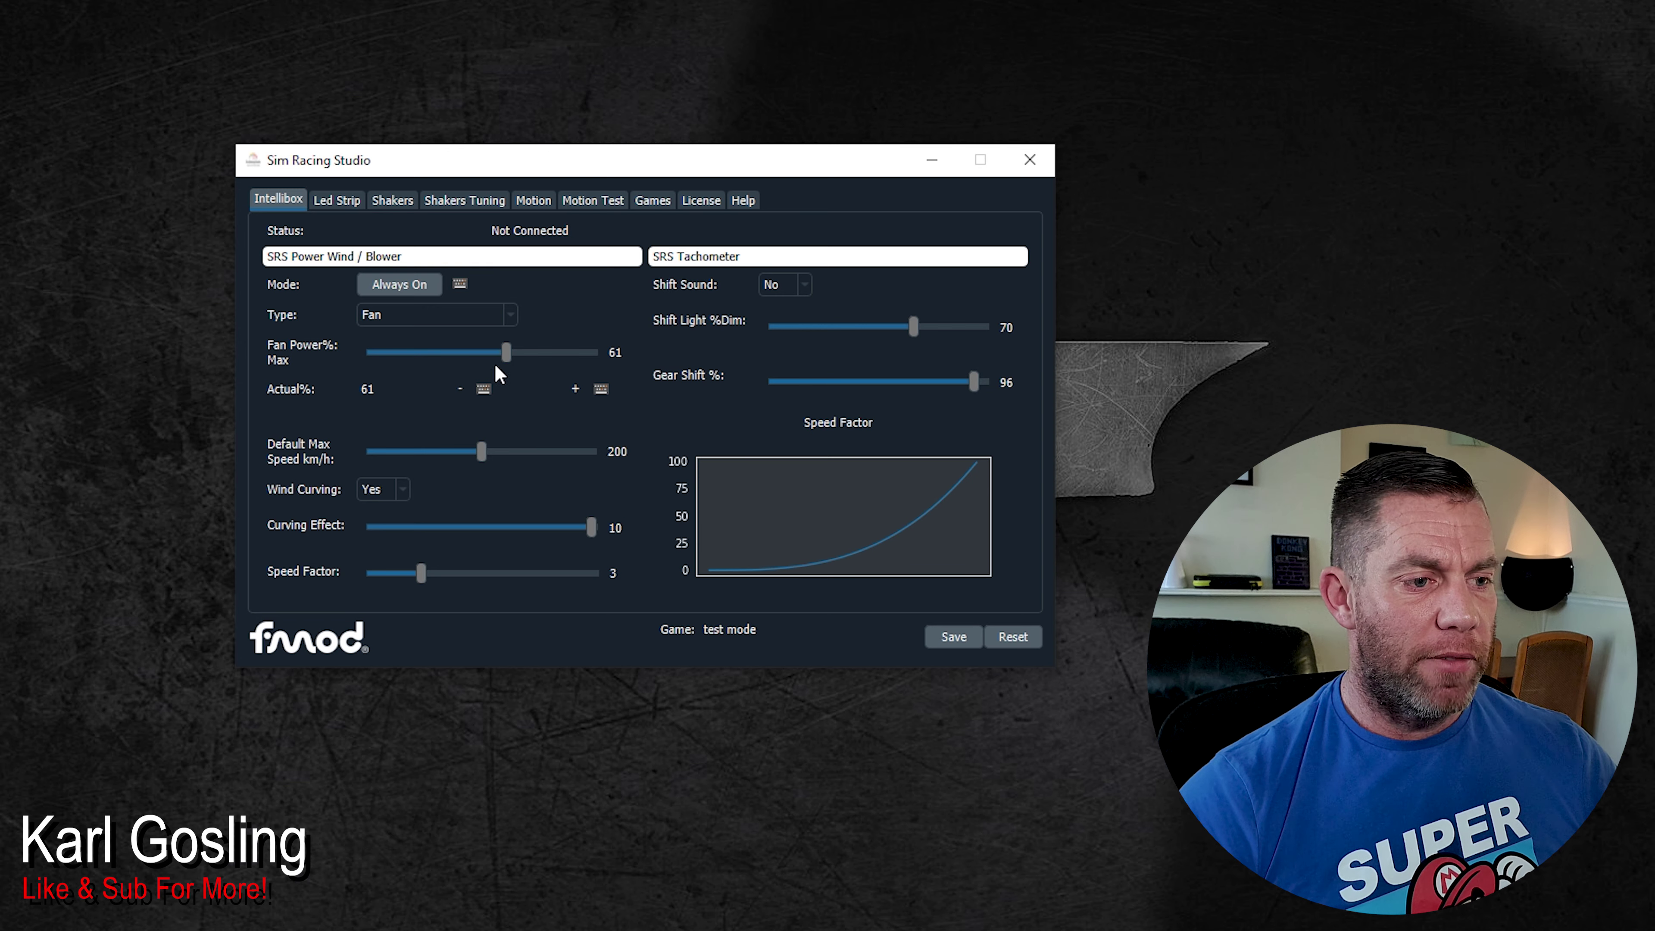
Step: Set the wind mode to Auto and the maximum fan power to 100%, keeping Fan as the type
click(412, 286)
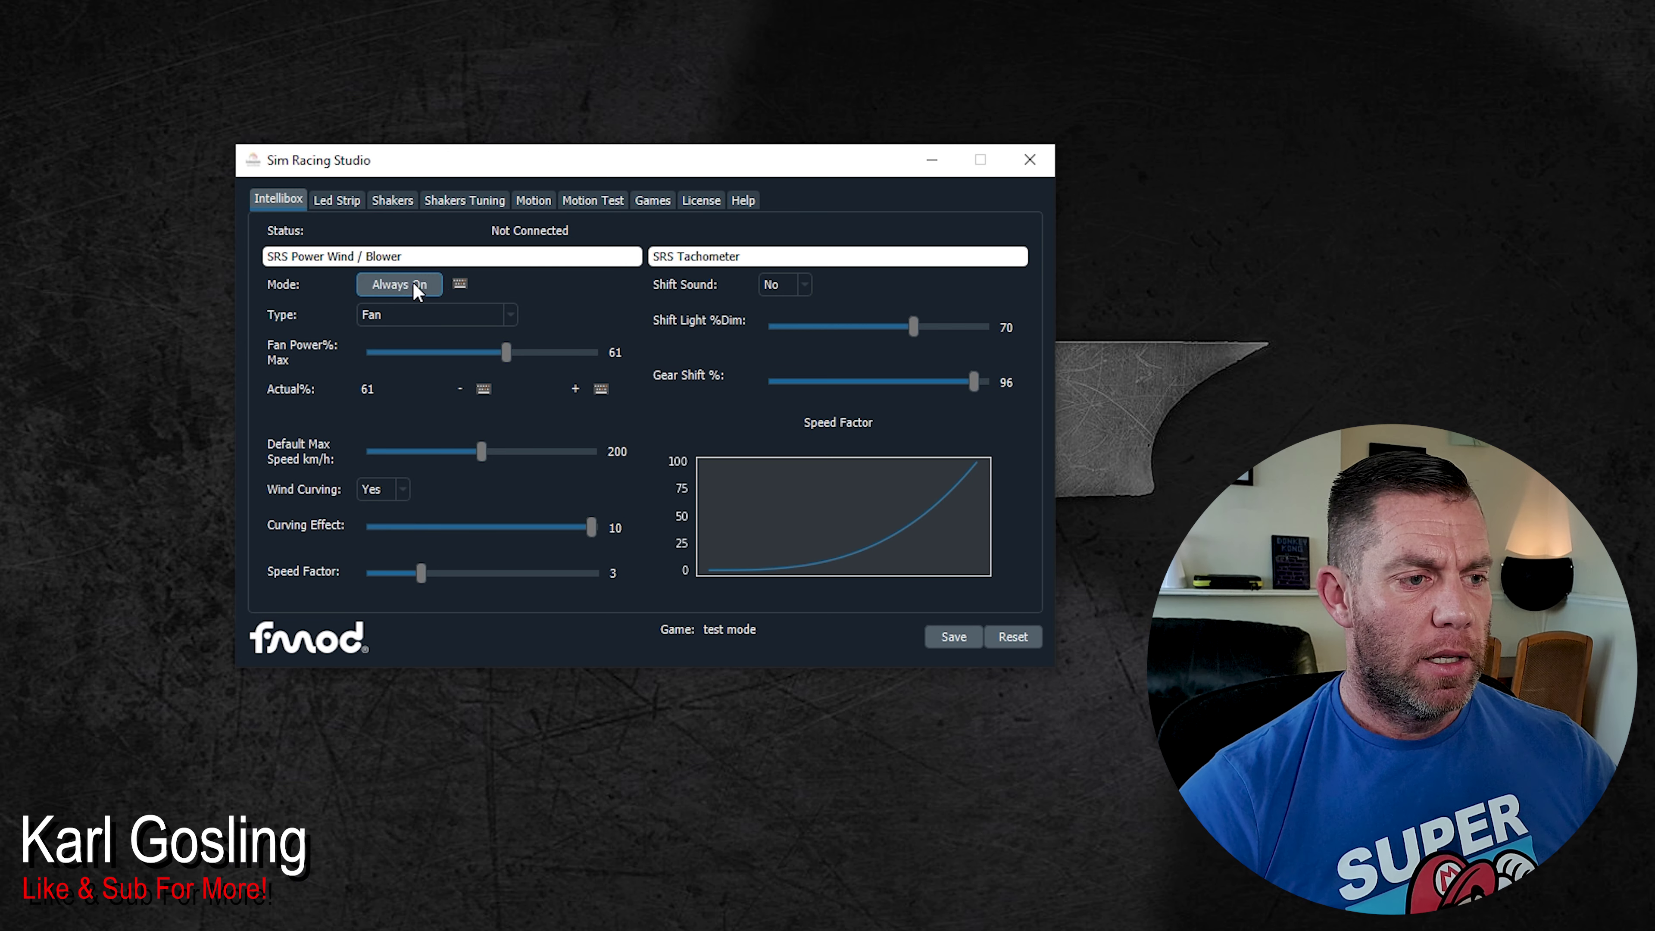
click(412, 282)
drag(507, 353, 587, 352)
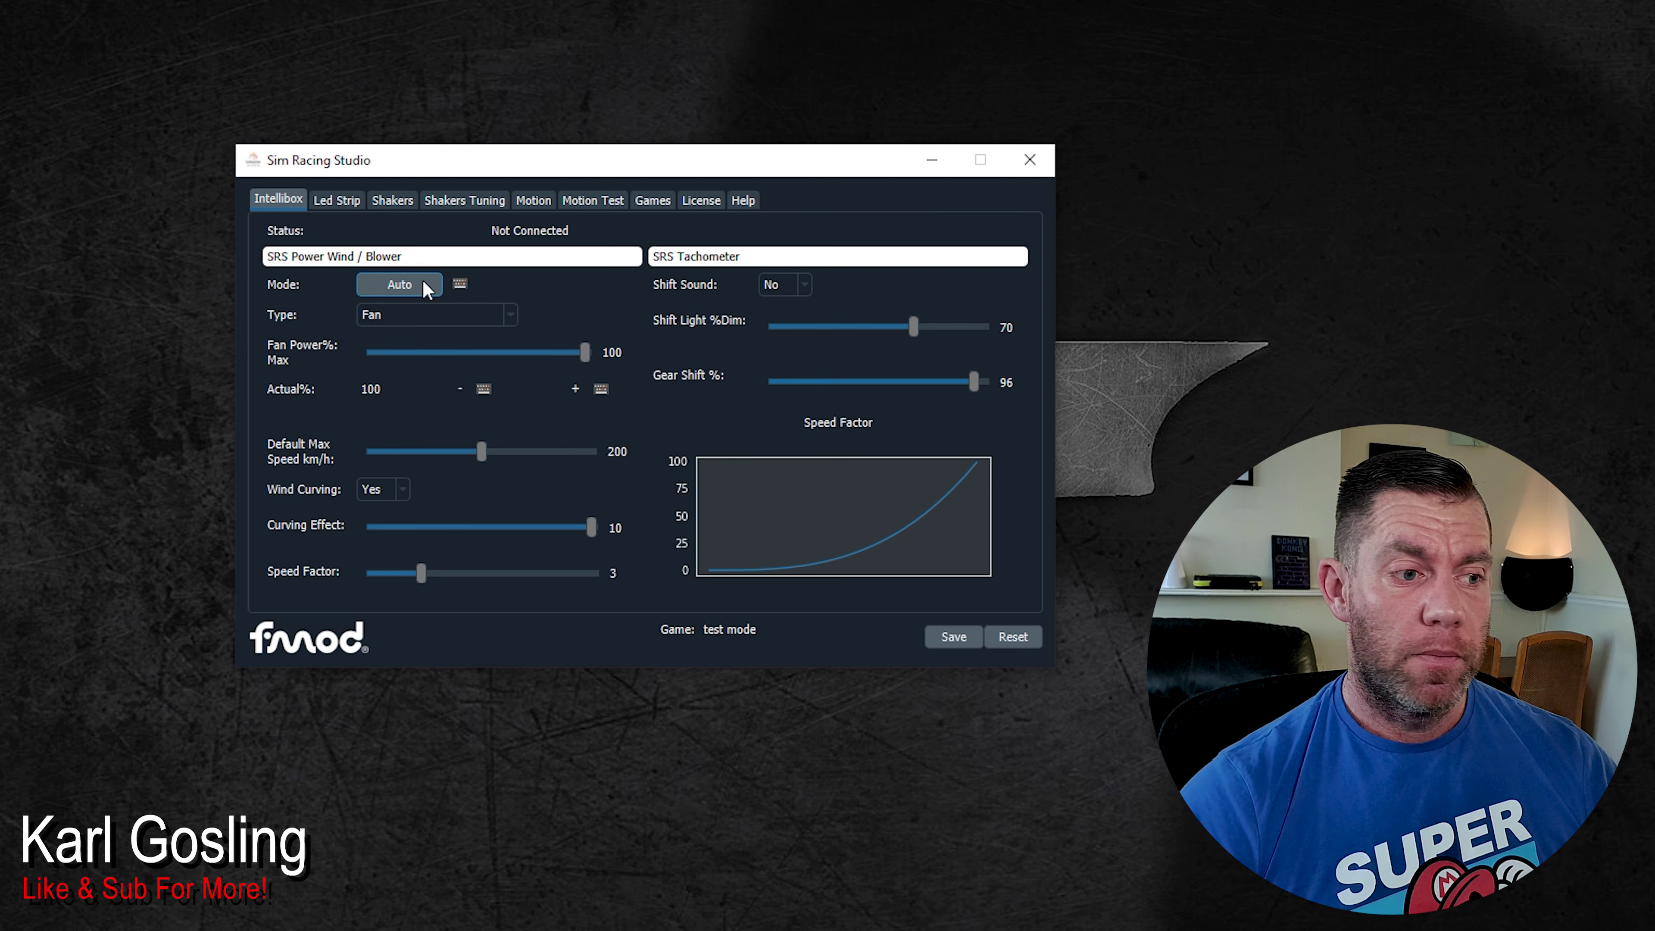
click(418, 318)
click(418, 318)
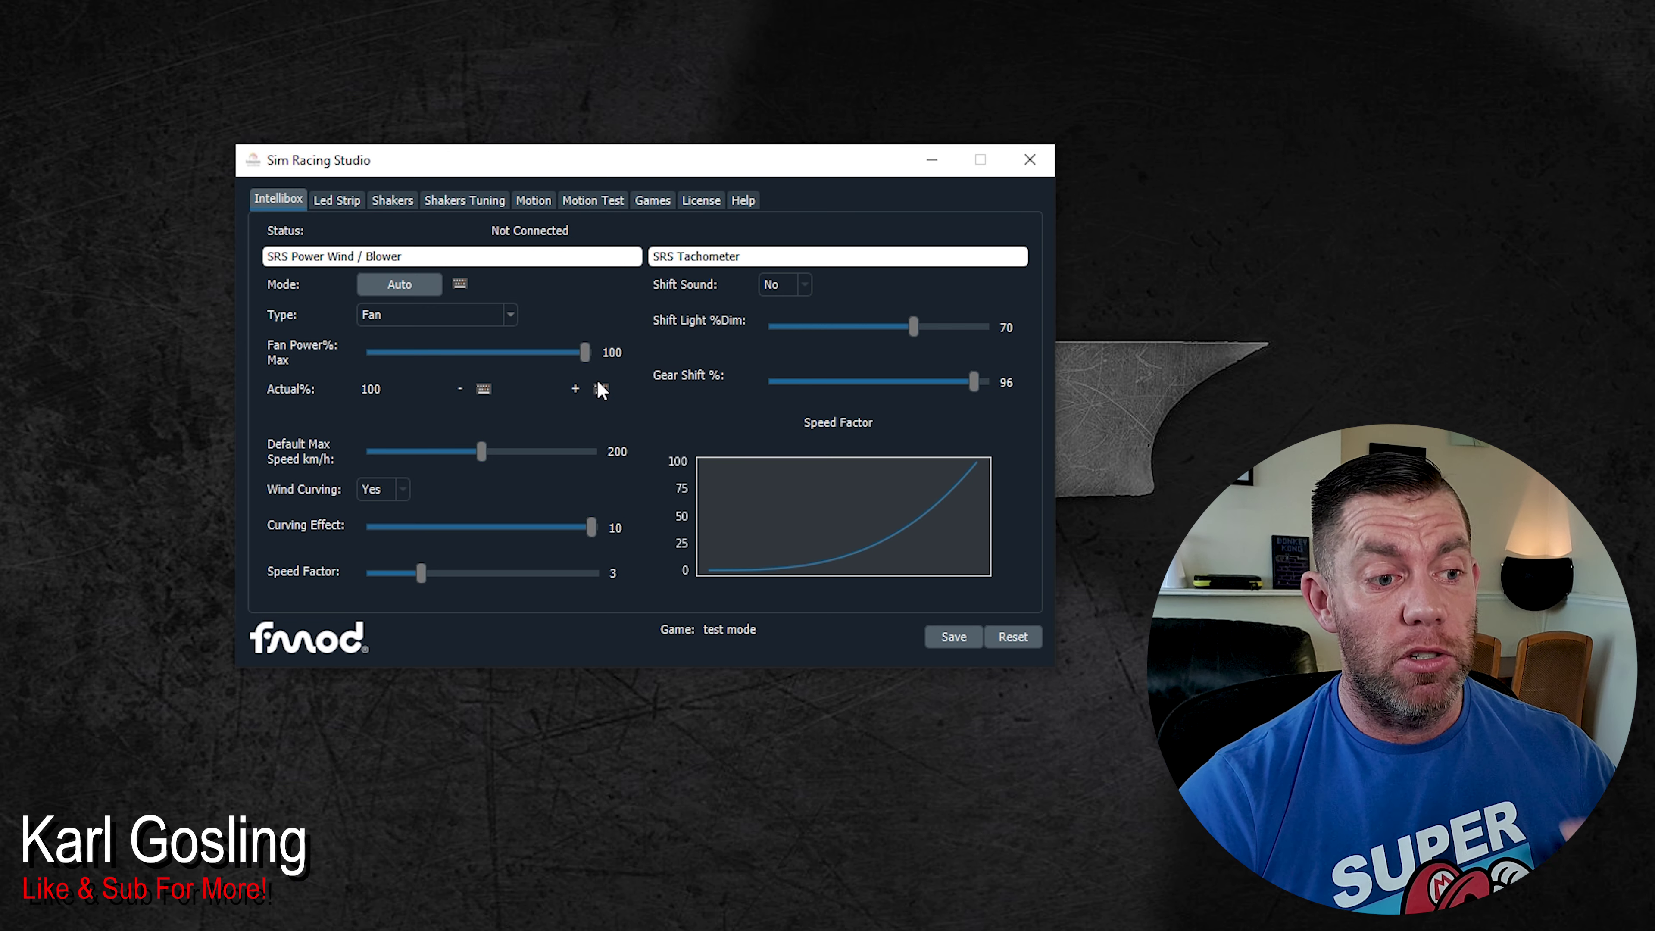
click(411, 285)
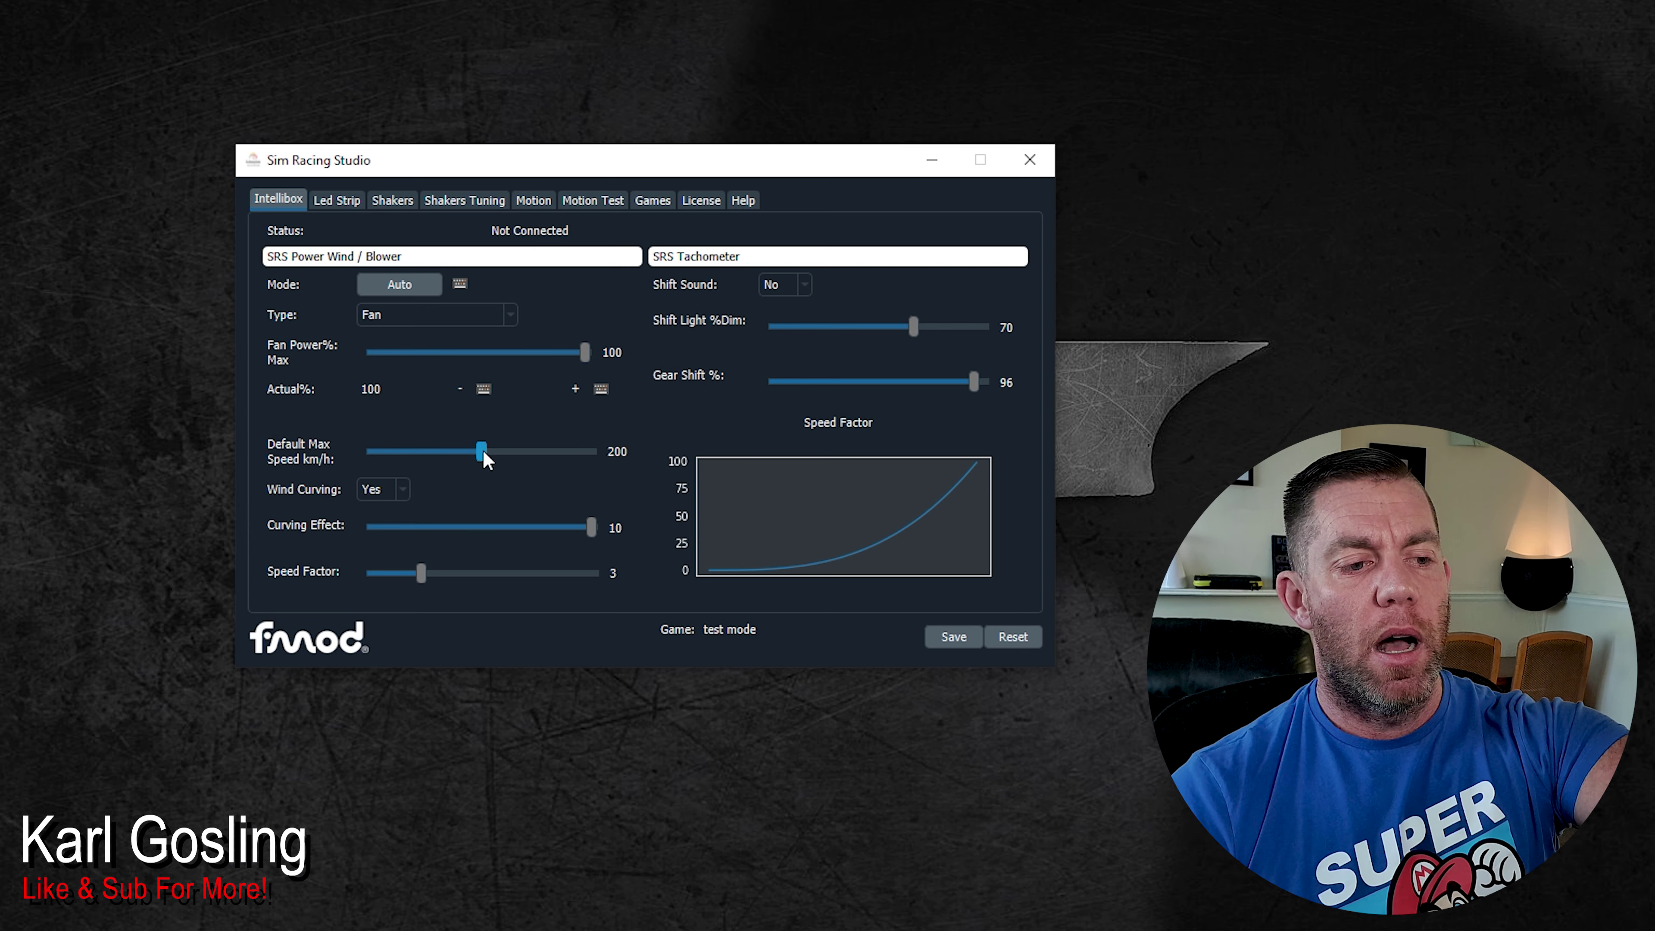
Step: Set the default maximum speed to 224 km/h and the wind curving effect to 10
drag(485, 455, 536, 451)
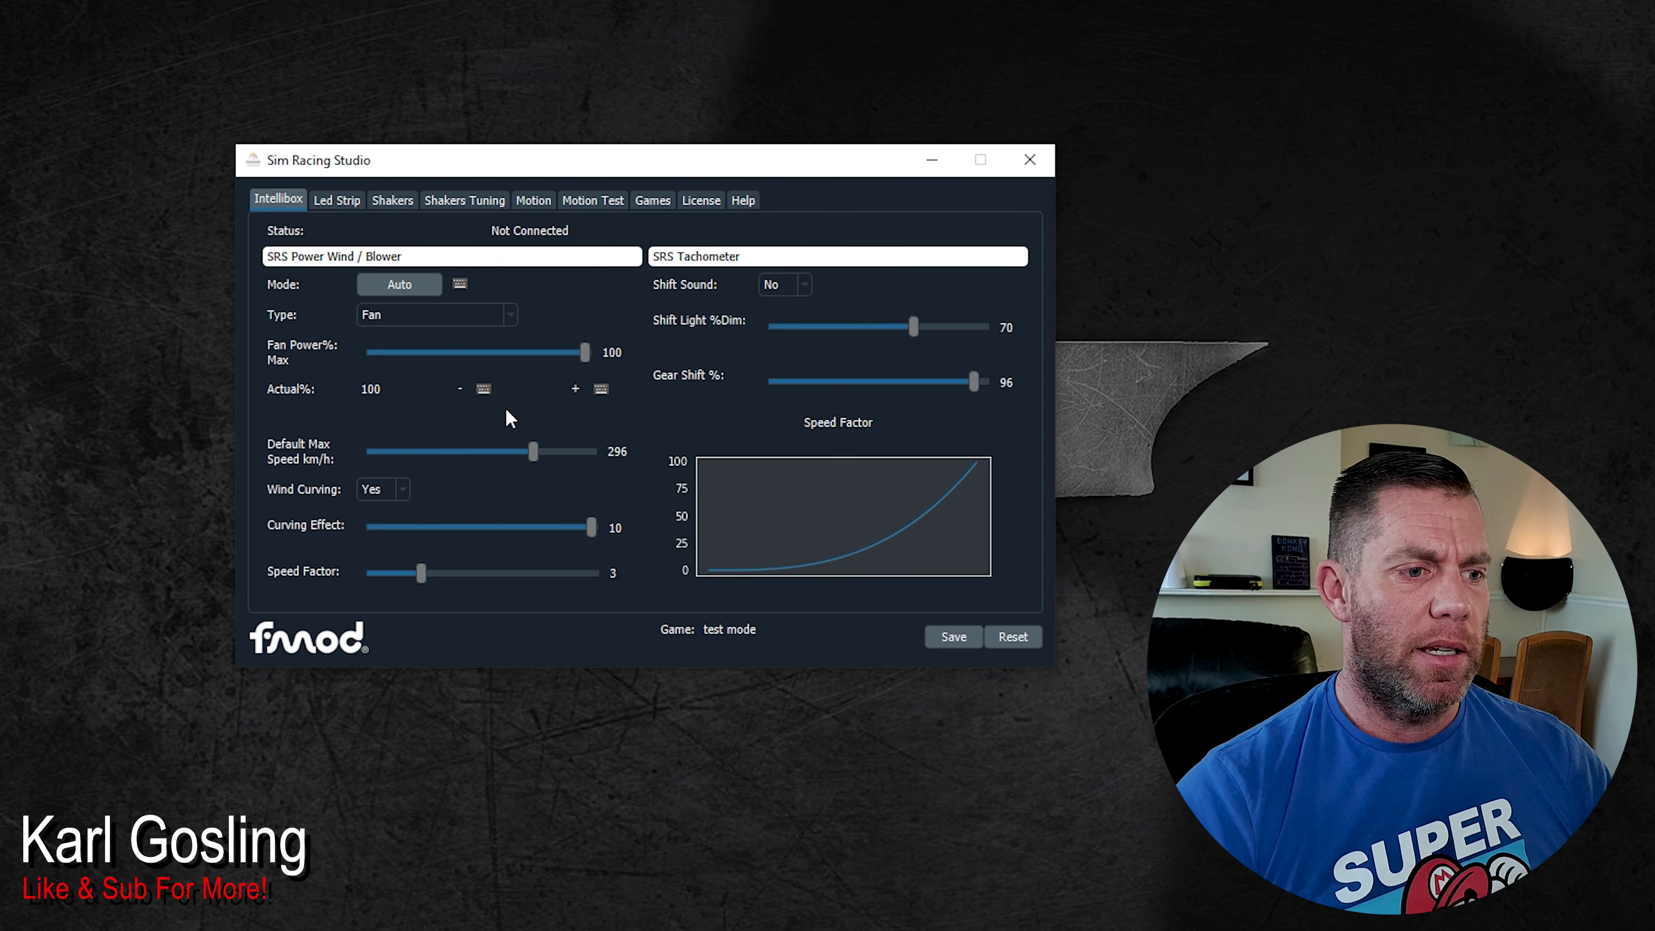
drag(533, 453, 495, 455)
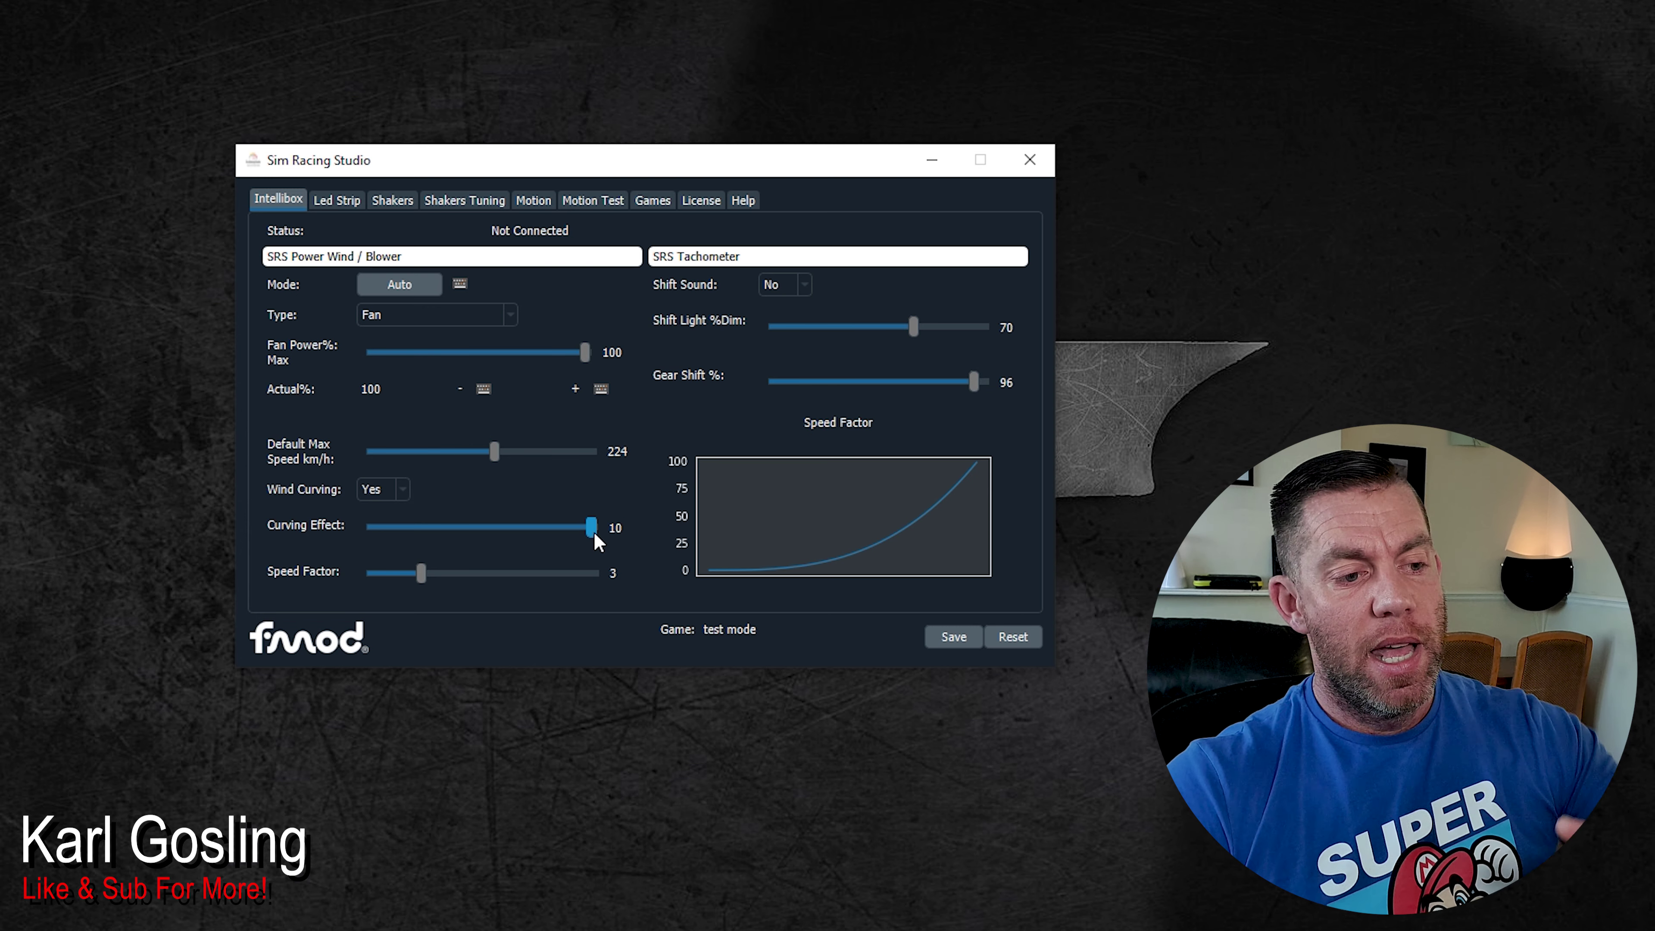
drag(594, 532, 633, 535)
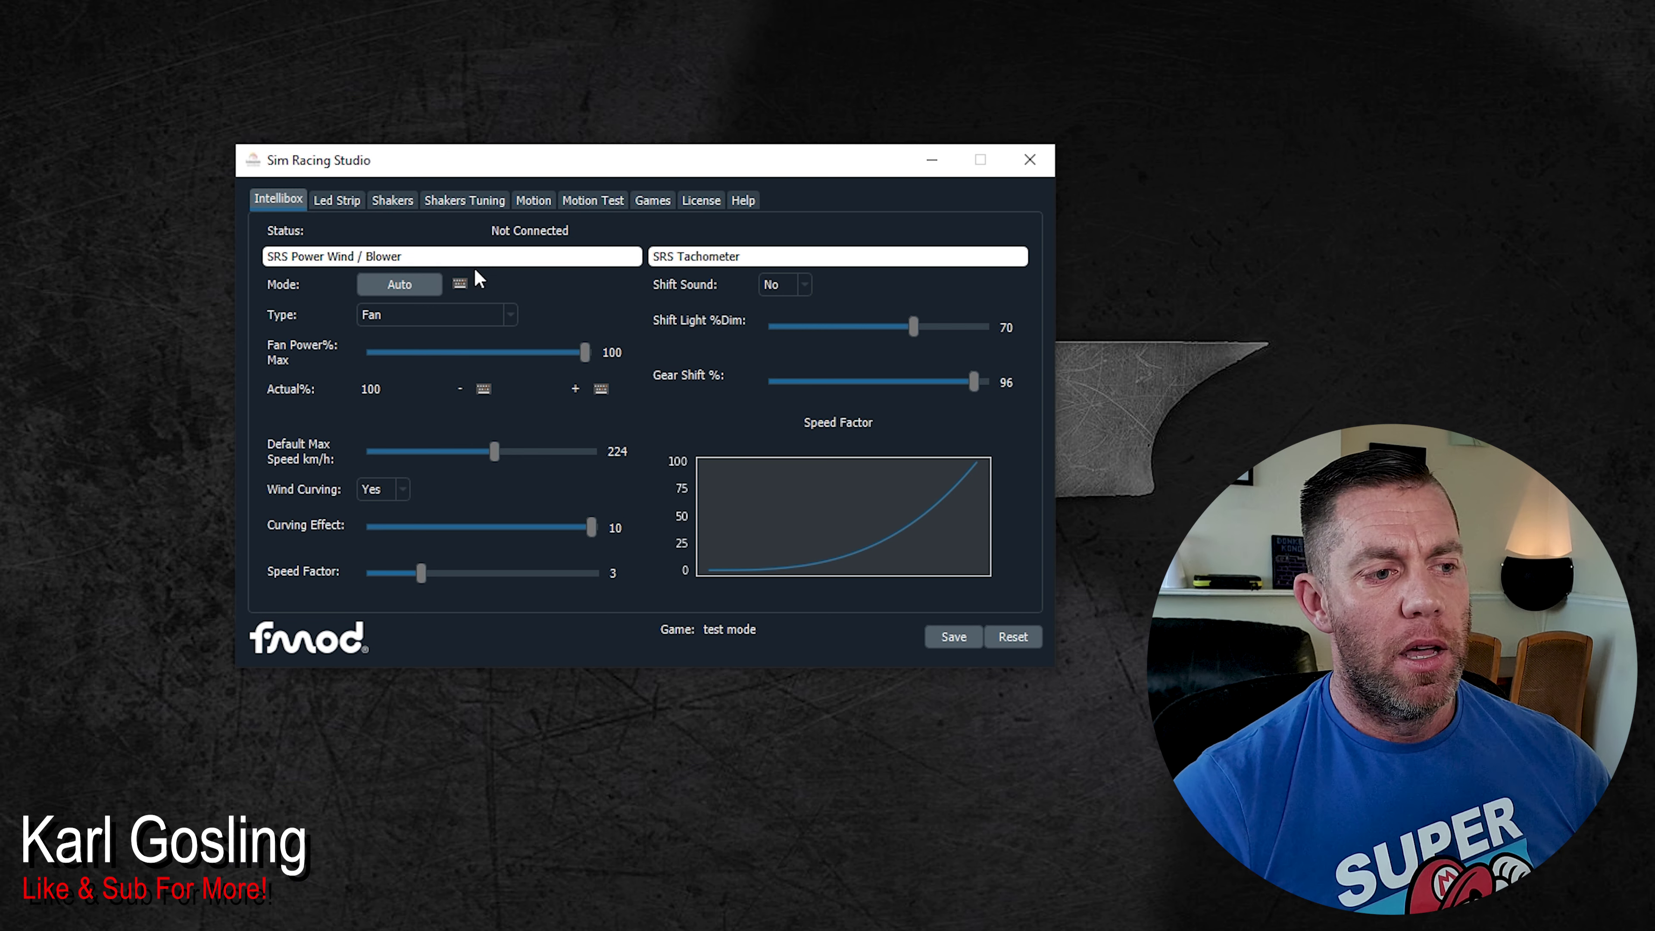
click(458, 324)
click(458, 332)
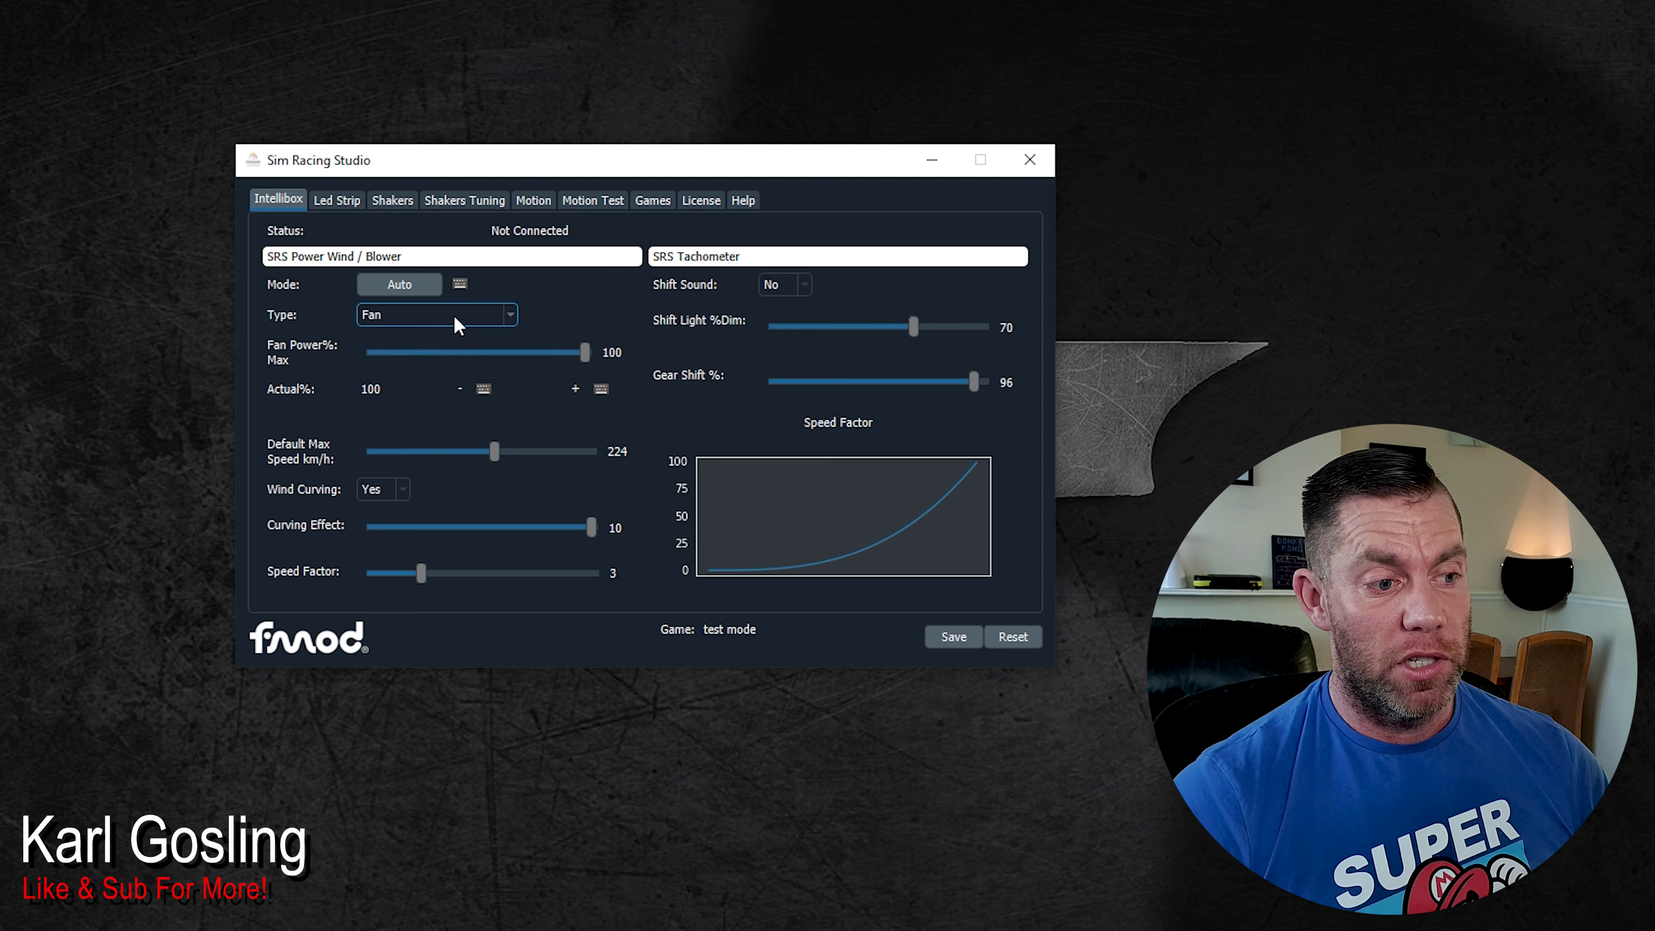